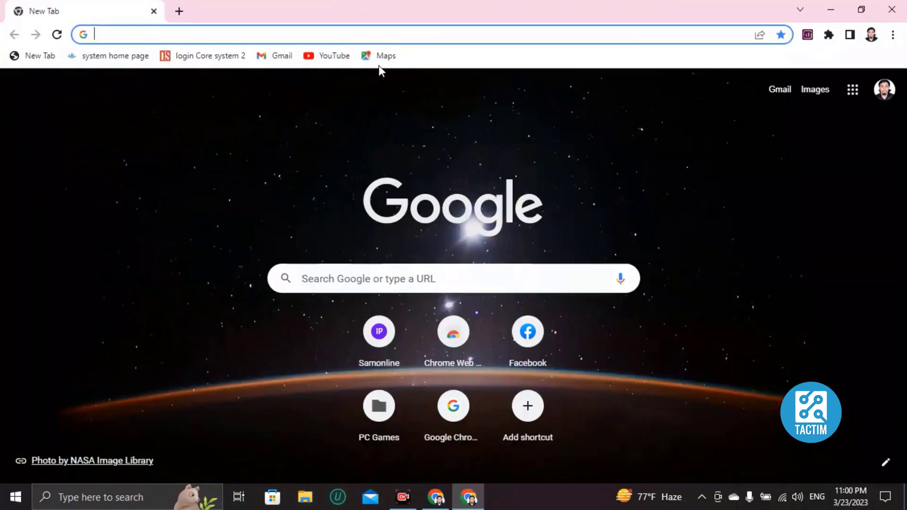
# Search 'canva' in Chrome's address bar and load the Canva for Windows page.
pyautogui.write('canva')
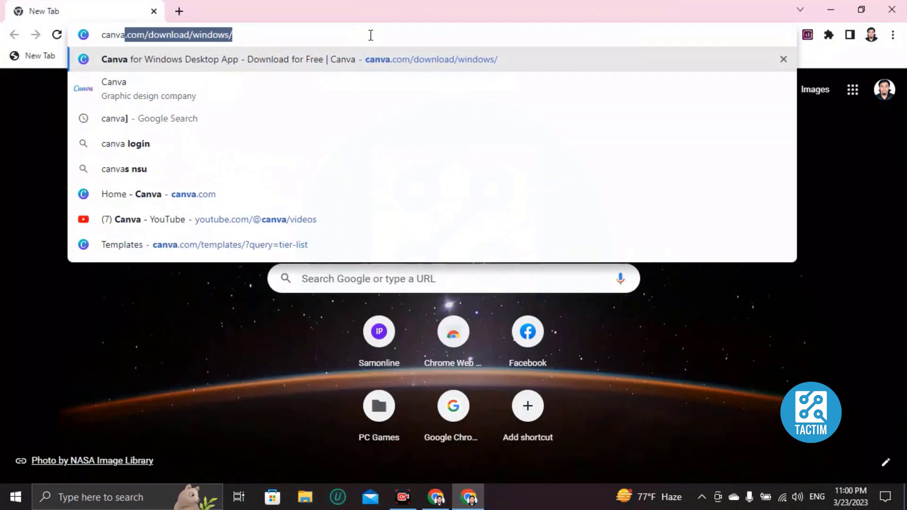
pyautogui.press('Return')
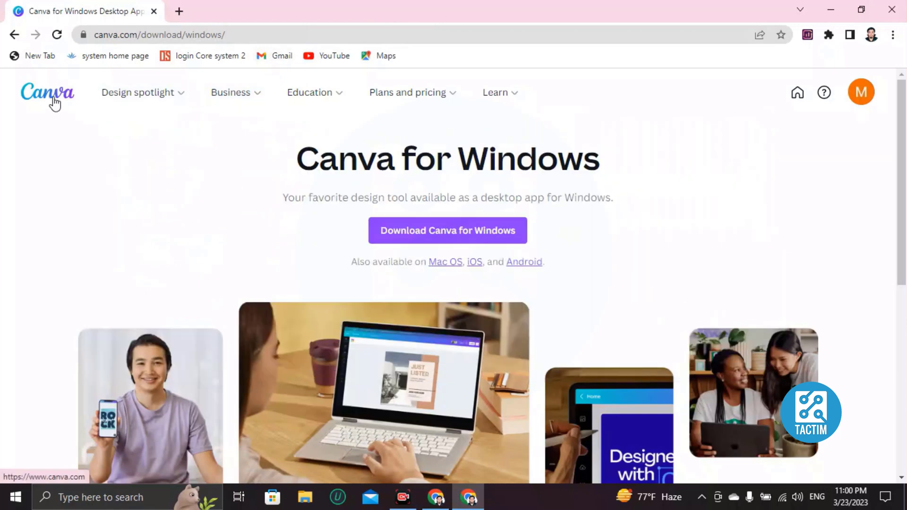
# From the Canva home page, search the templates for 'menu'.
pyautogui.click(54, 103)
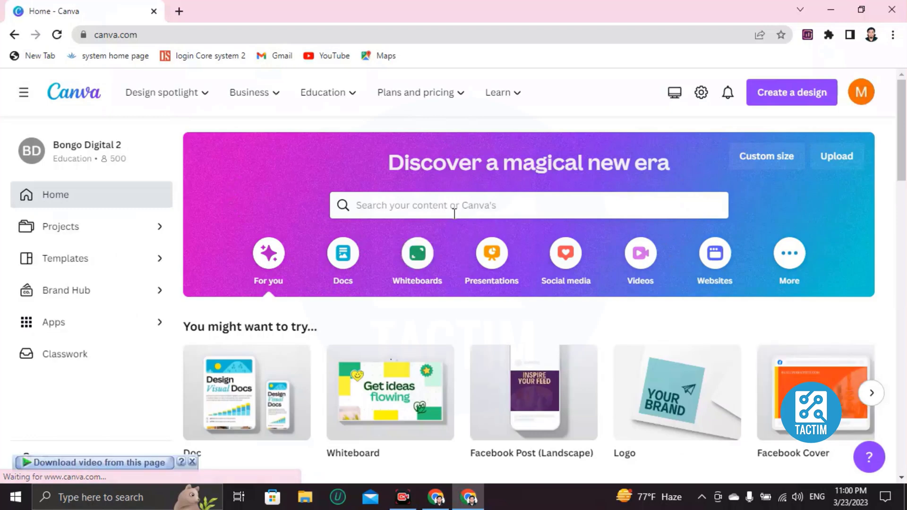
pyautogui.click(399, 206)
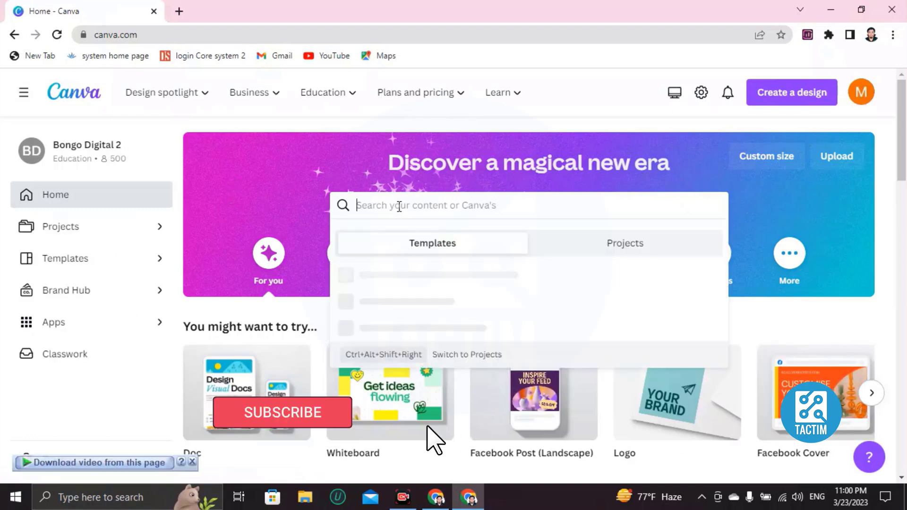
pyautogui.write('menu')
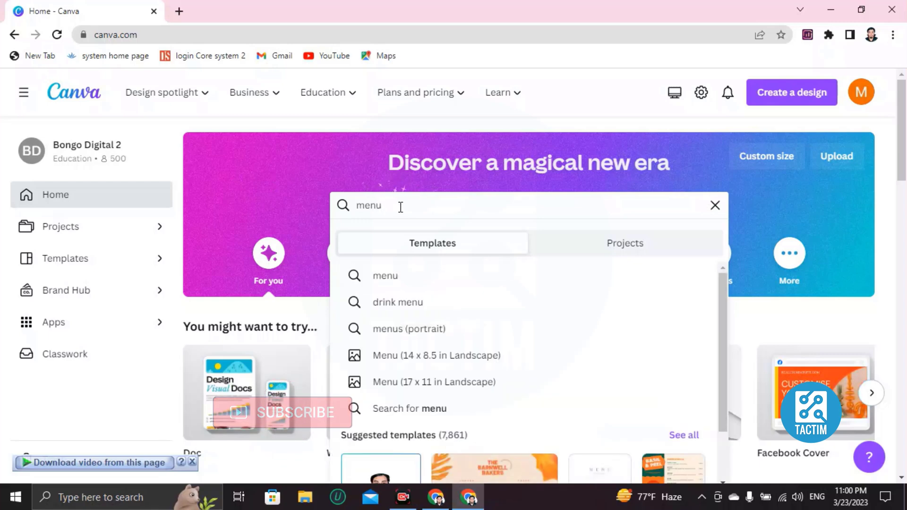
pyautogui.press('Return')
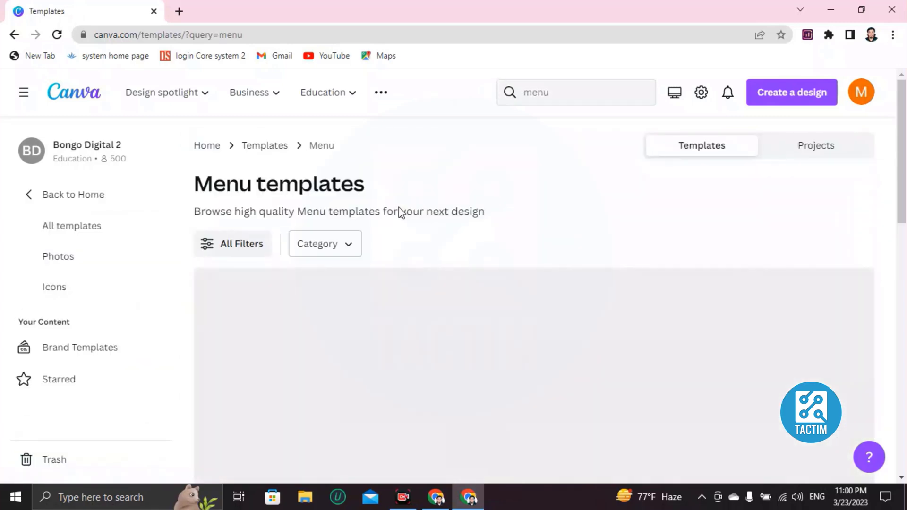
# Browse the menu results and open the Orange Red and Blue Burger Take Out Menu template.
pyautogui.scroll(-1, 393, 202)
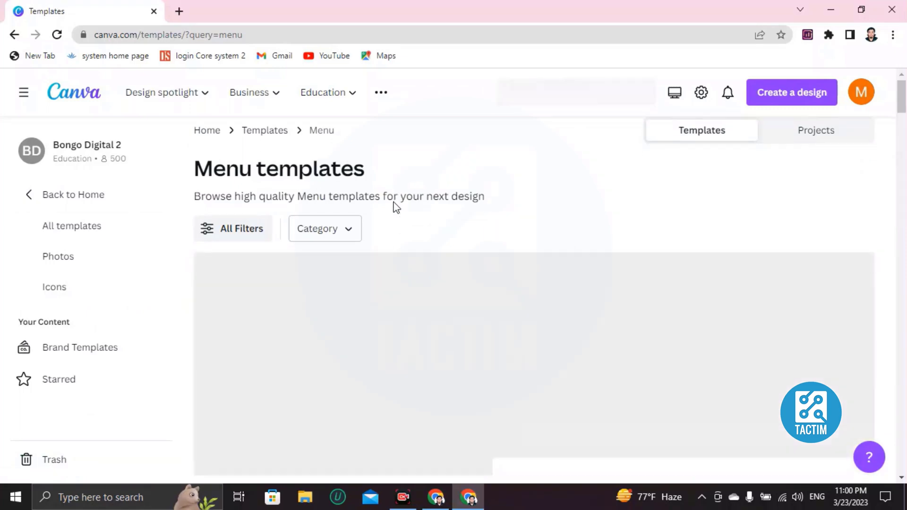
pyautogui.scroll(-1, 388, 212)
pyautogui.scroll(-1, 291, 273)
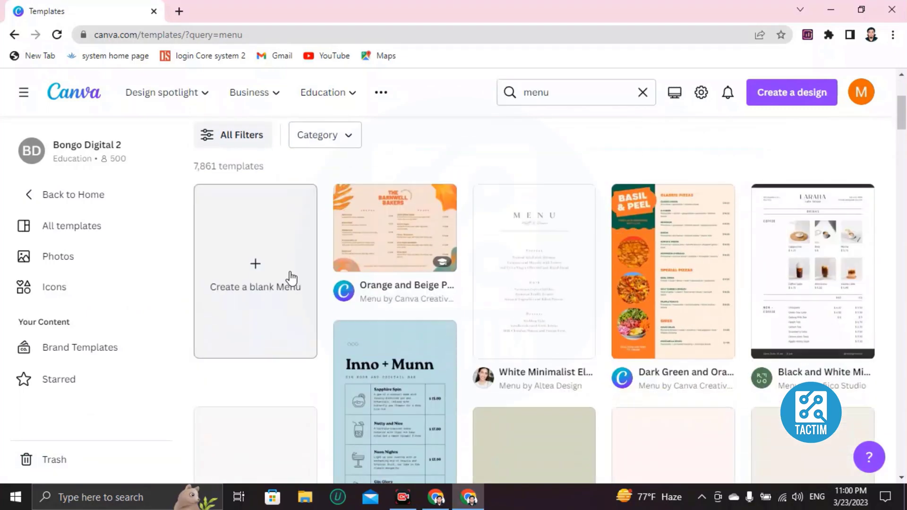
pyautogui.scroll(-2, 433, 293)
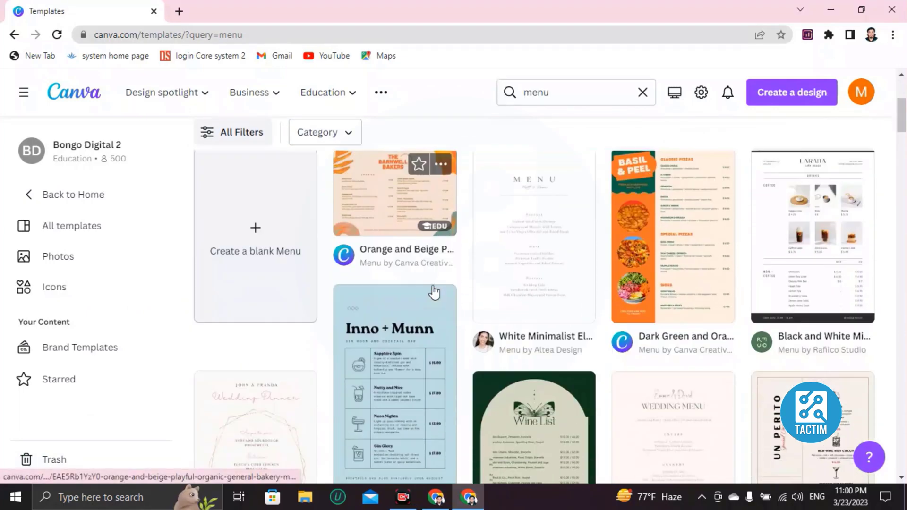
pyautogui.scroll(-15, 433, 292)
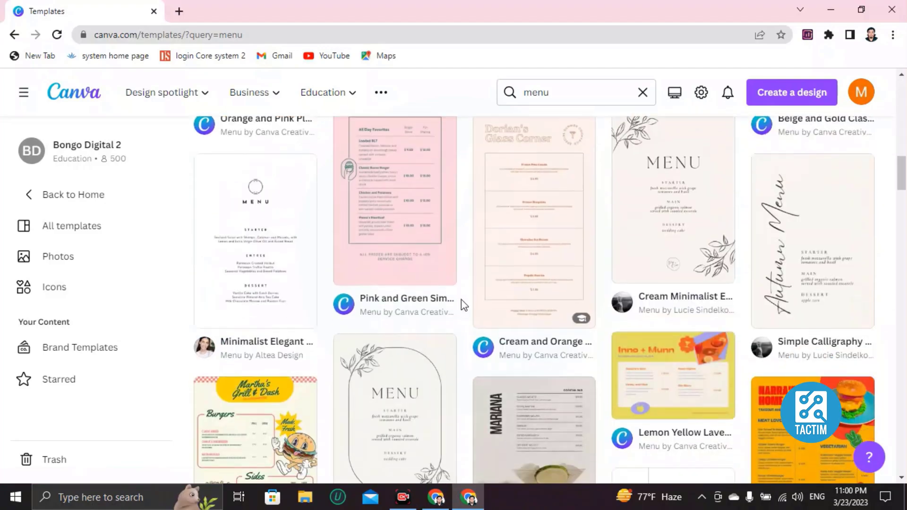
pyautogui.scroll(-5, 462, 300)
pyautogui.scroll(6, 461, 300)
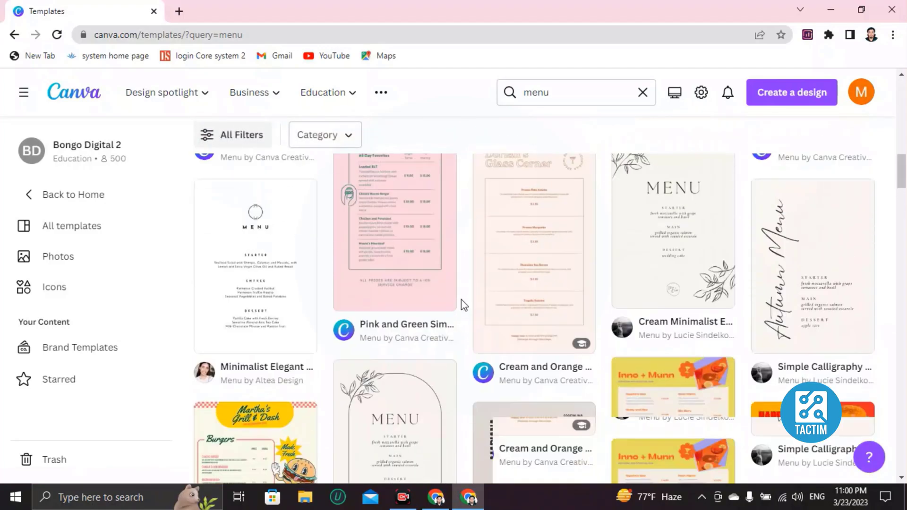
pyautogui.scroll(12, 461, 299)
pyautogui.scroll(-7, 461, 297)
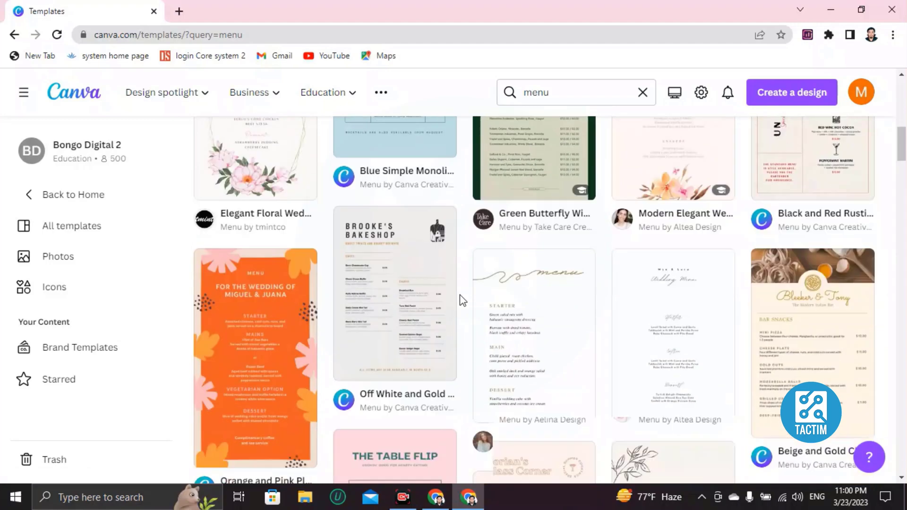
pyautogui.scroll(-6, 461, 299)
pyautogui.rightClick(461, 298)
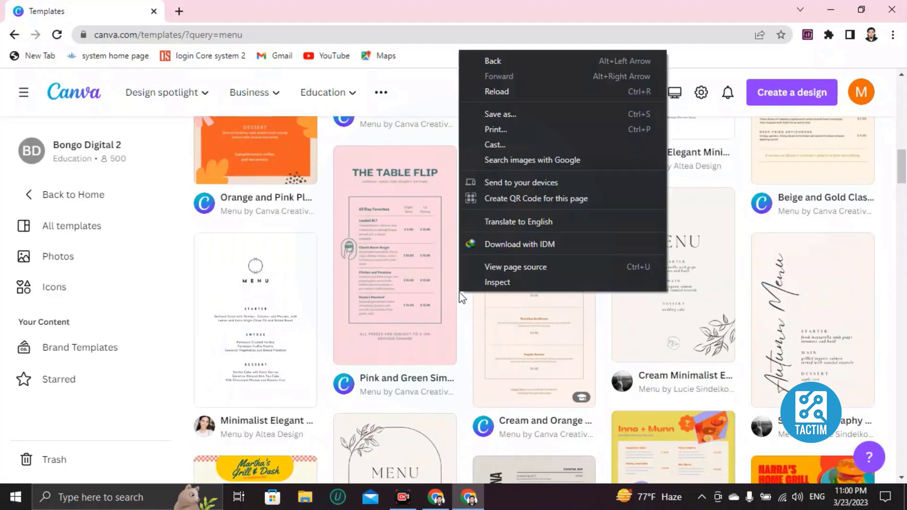
pyautogui.scroll(-7, 366, 213)
pyautogui.scroll(-7, 367, 221)
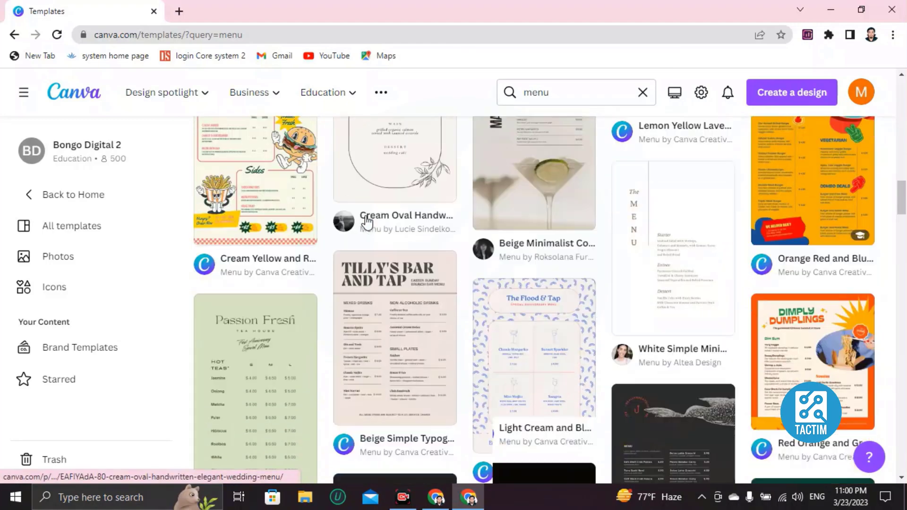
pyautogui.scroll(-6, 631, 258)
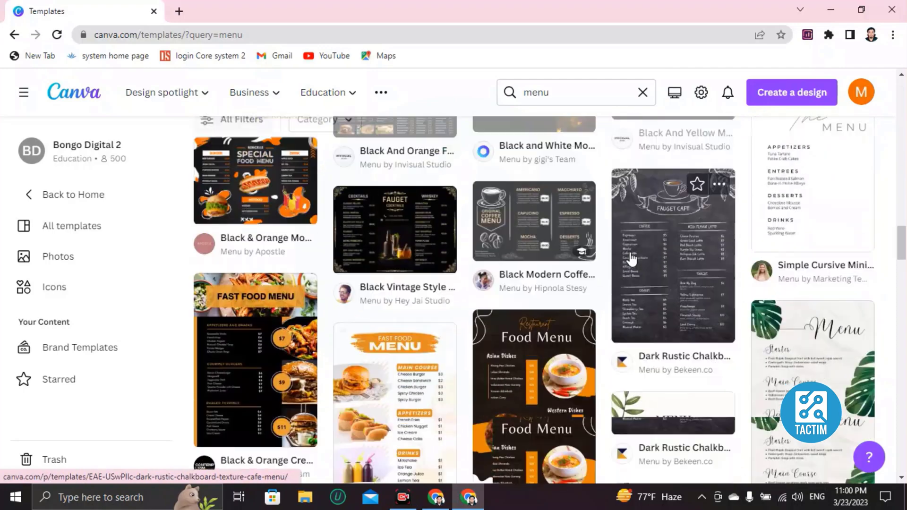
pyautogui.scroll(10, 578, 290)
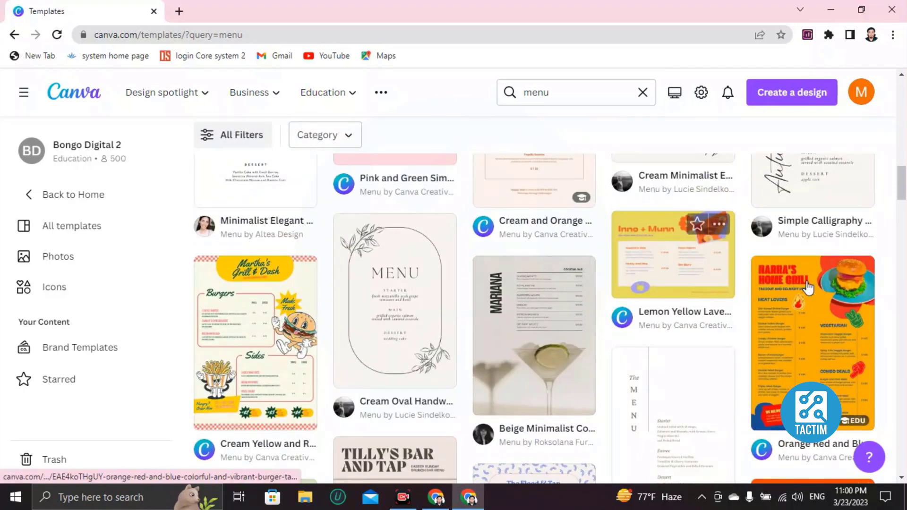
pyautogui.click(809, 287)
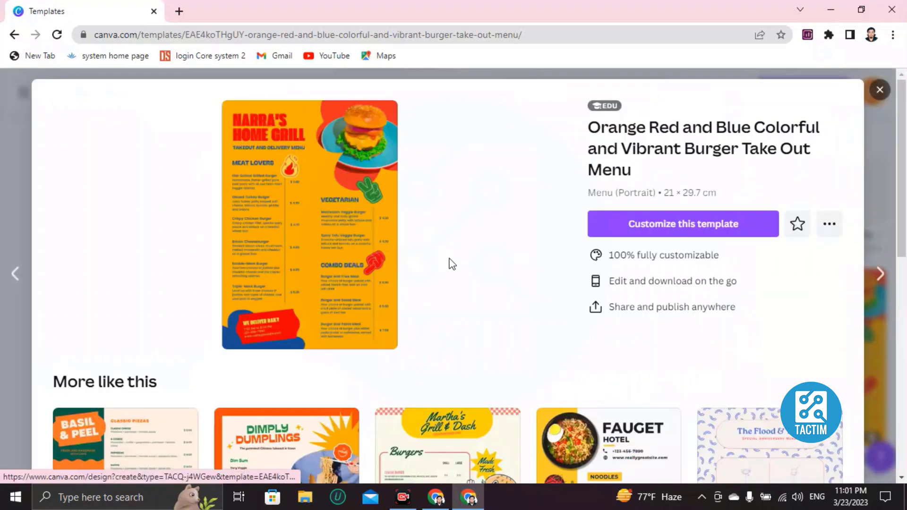
# Open the 21 × 29.7 cm burger take-out menu template as a new editable design.
pyautogui.click(663, 231)
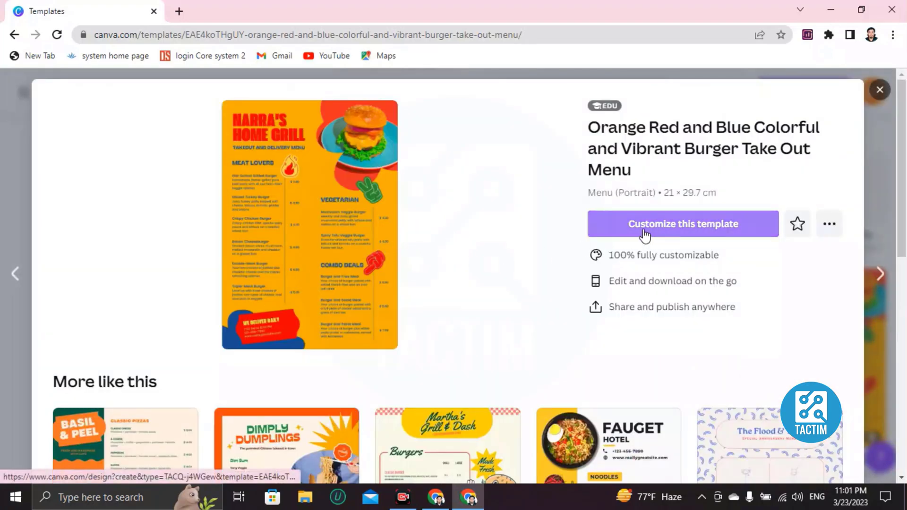
pyautogui.click(694, 234)
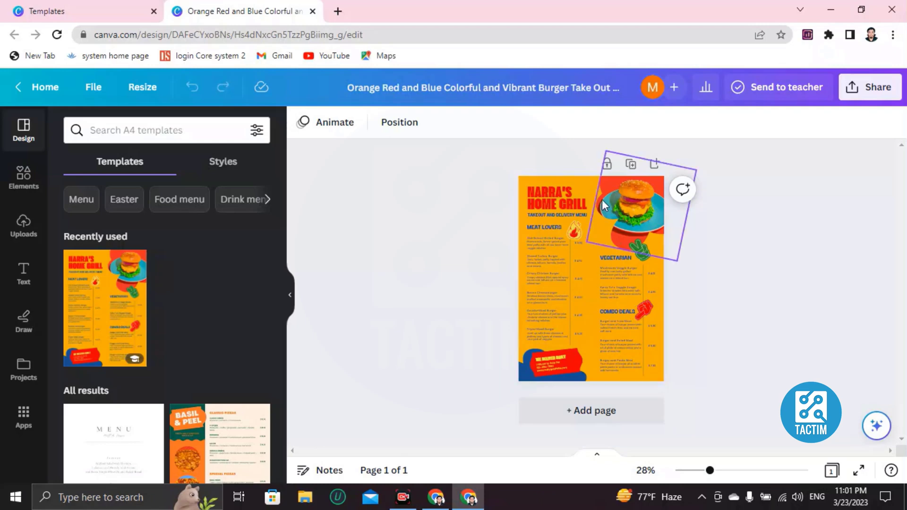
# Replace the NARRA'S HOME GRILL title with 'GREEN'S KITCHEN'.
pyautogui.click(522, 184)
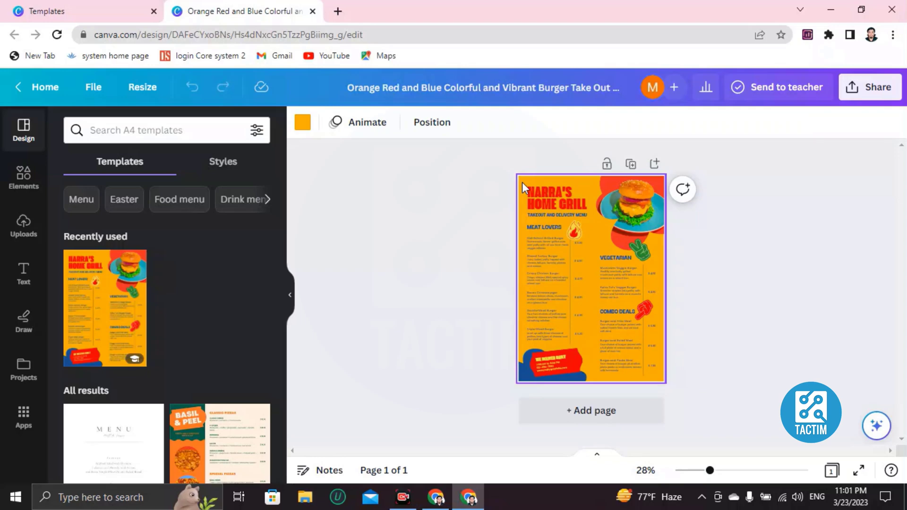
pyautogui.keyDown('ctrl'); pyautogui.scroll(5, 522, 183); pyautogui.keyUp('ctrl')
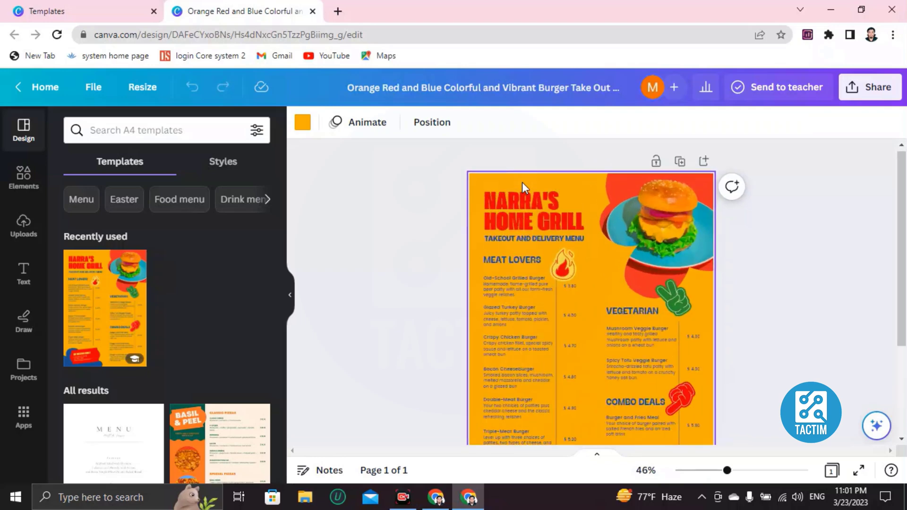
pyautogui.keyDown('ctrl'); pyautogui.scroll(2, 522, 182); pyautogui.keyUp('ctrl')
pyautogui.scroll(-3, 521, 215)
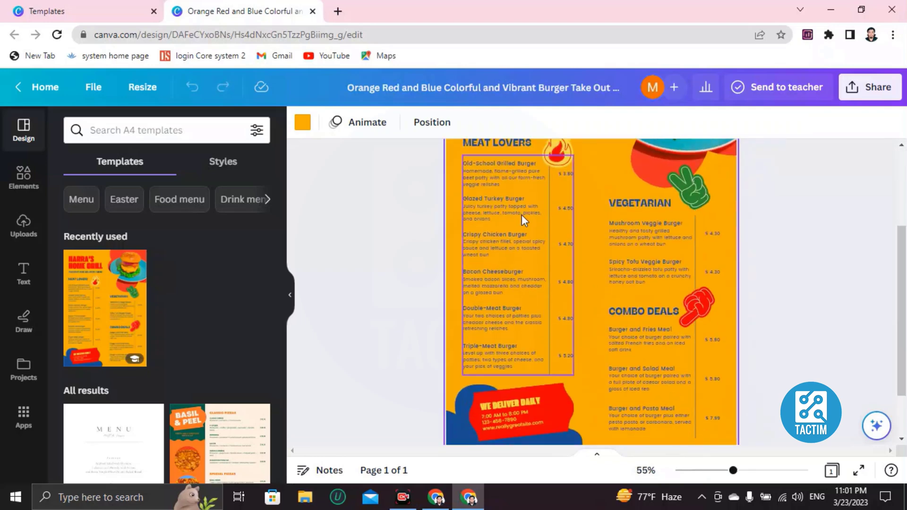
pyautogui.scroll(3, 521, 215)
pyautogui.scroll(-1, 491, 322)
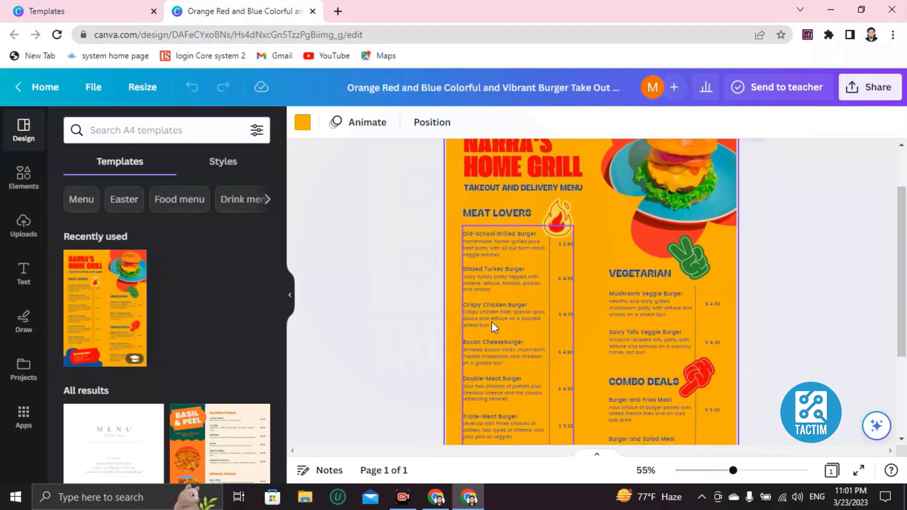
pyautogui.scroll(2, 492, 321)
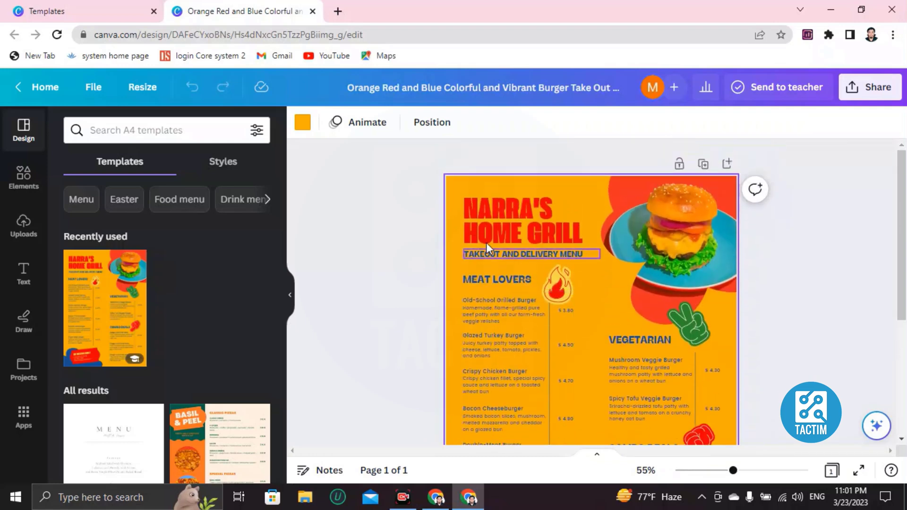
pyautogui.click(520, 211)
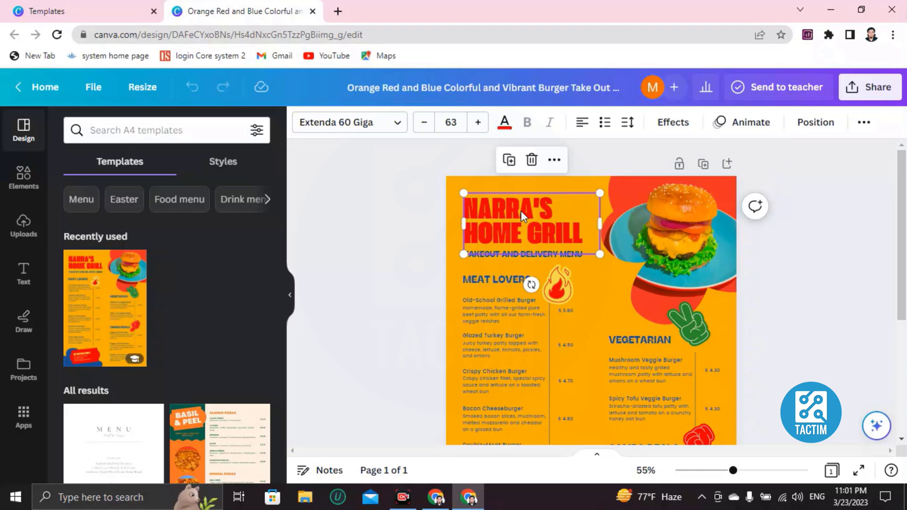
pyautogui.doubleClick(521, 210)
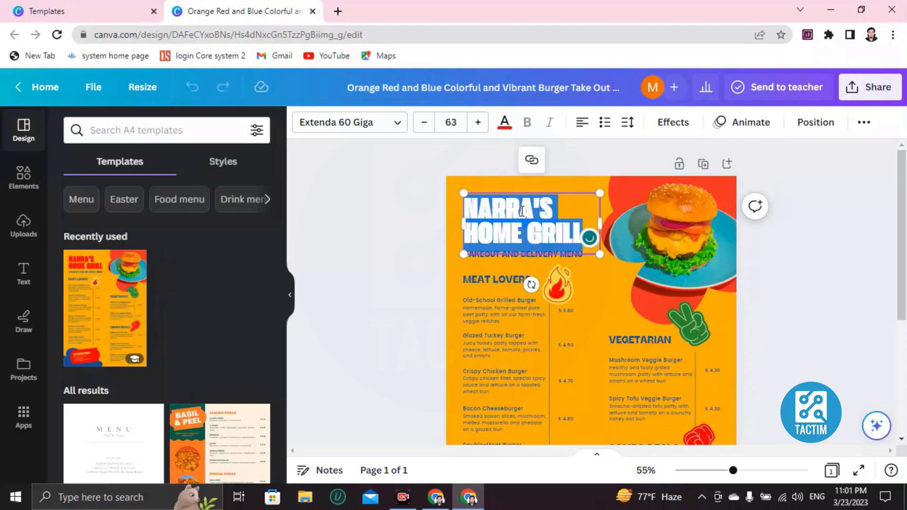
pyautogui.press('BackSpace')
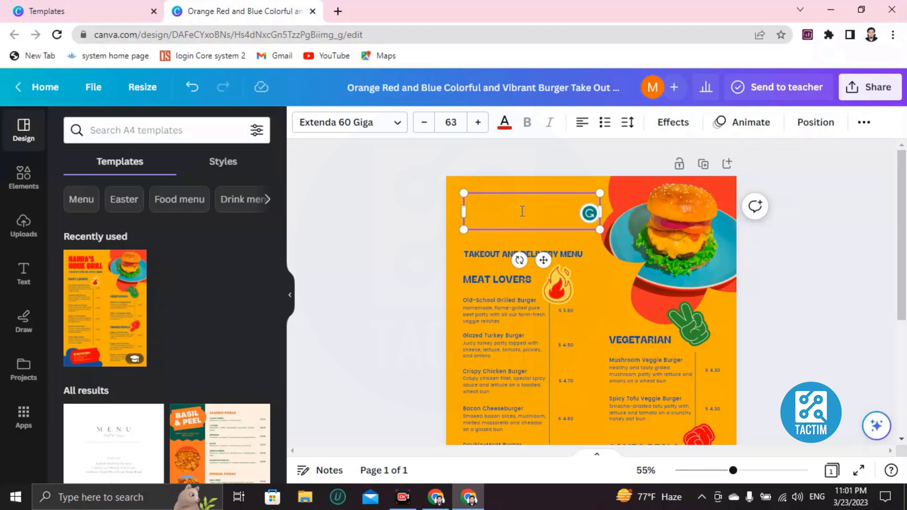
pyautogui.write('T')
pyautogui.write("REEN'S K")
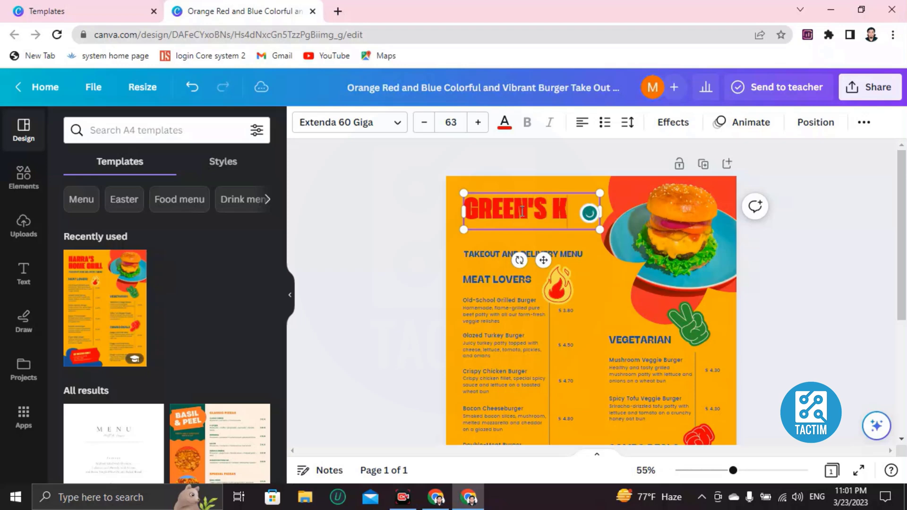
pyautogui.write('ITCHEN')
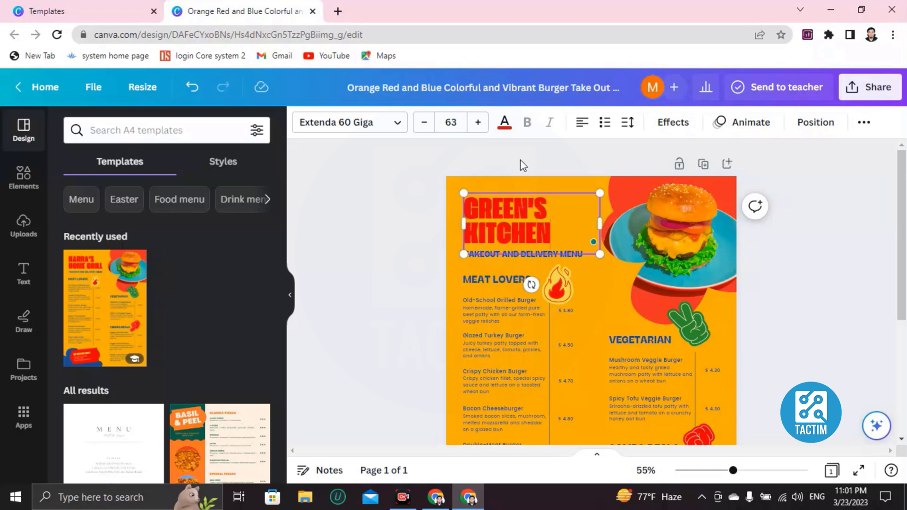
# Recolour the GREEN'S KITCHEN title with the green document colour.
pyautogui.moveTo(480, 206); pyautogui.dragTo(472, 204)
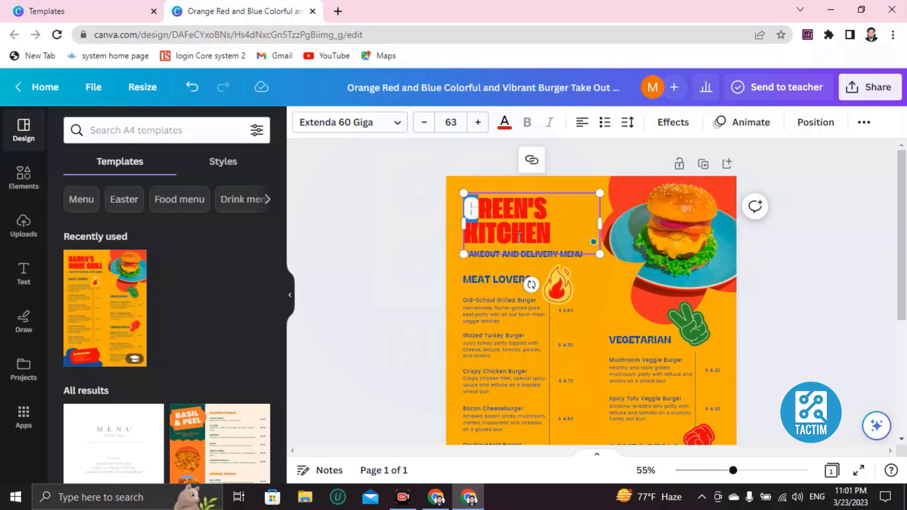
pyautogui.moveTo(561, 232); pyautogui.dragTo(465, 203)
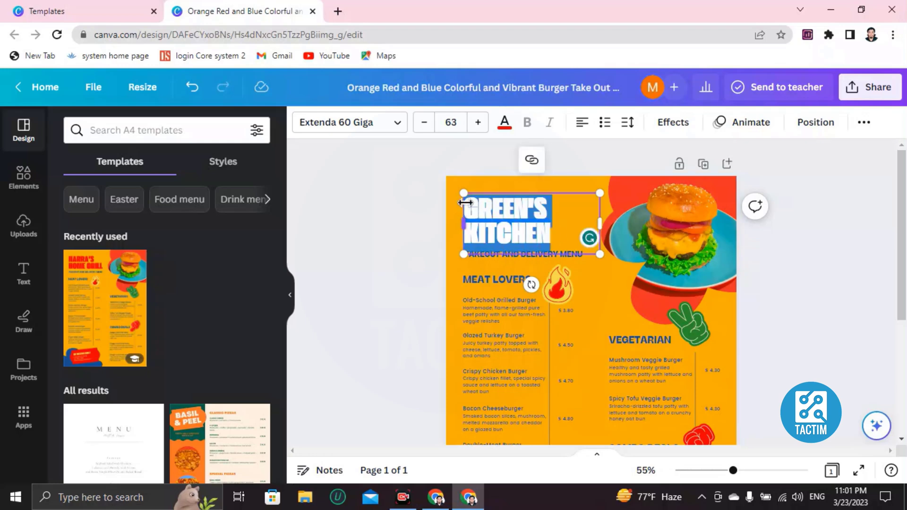
pyautogui.click(503, 126)
pyautogui.scroll(-4, 144, 239)
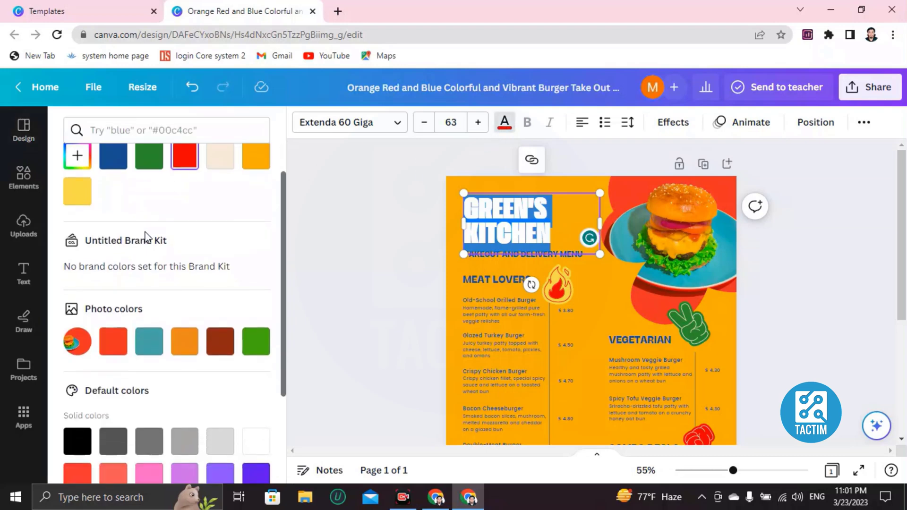
pyautogui.scroll(4, 94, 377)
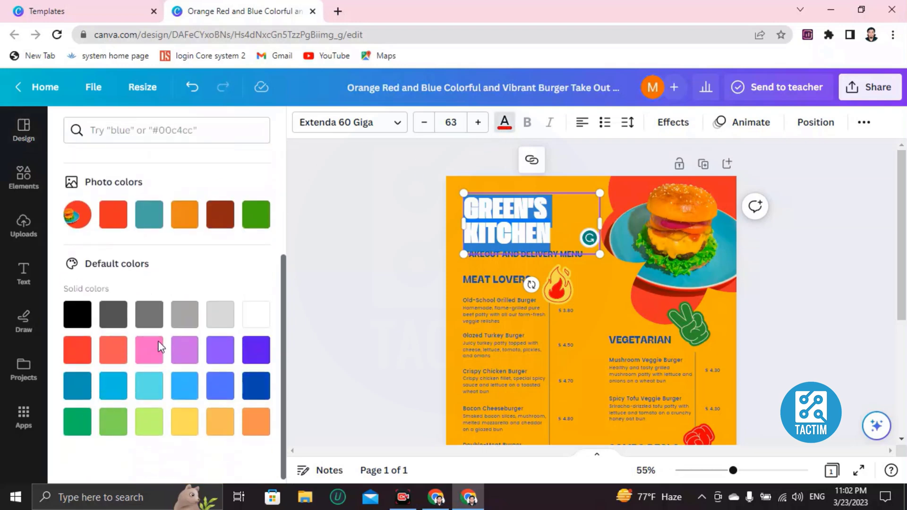
pyautogui.click(155, 202)
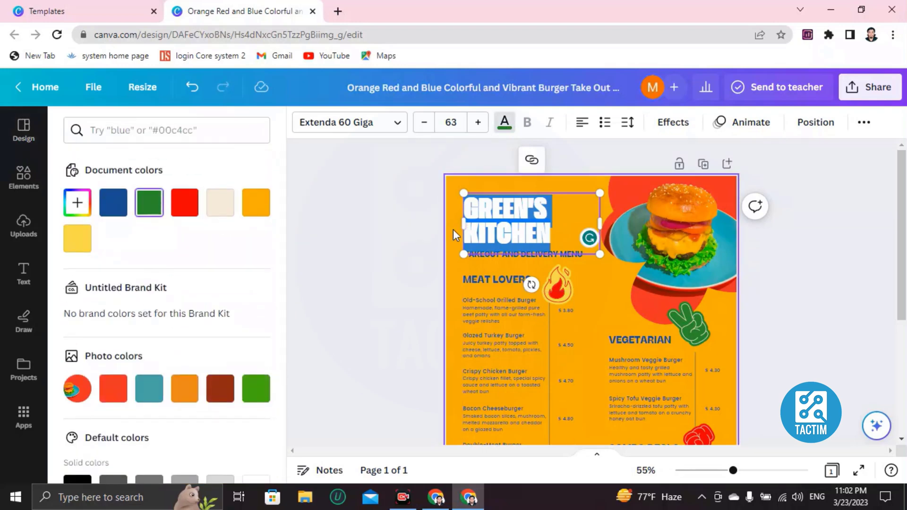
pyautogui.click(452, 229)
pyautogui.scroll(-2, 531, 298)
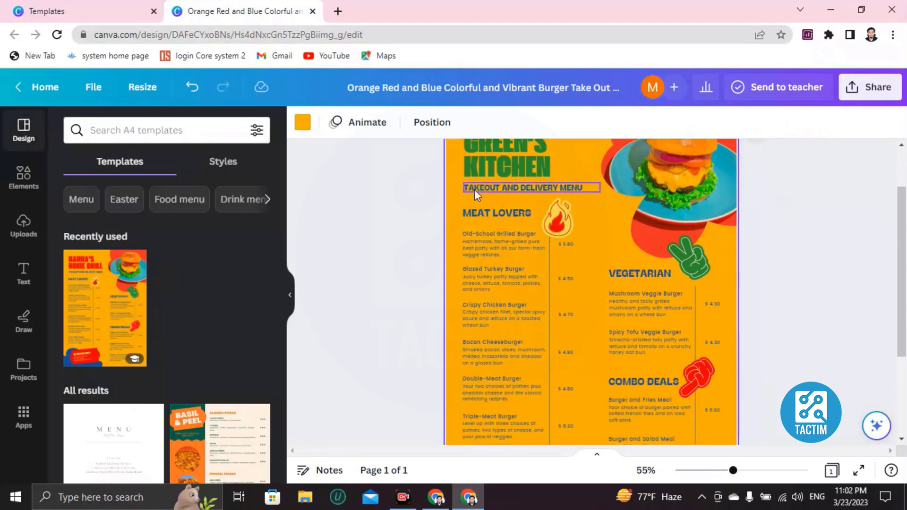
# Change the TAKEOUT AND DELIVERY MENU subtitle to 'CHOOSE YOUR ITEM'.
pyautogui.doubleClick(549, 189)
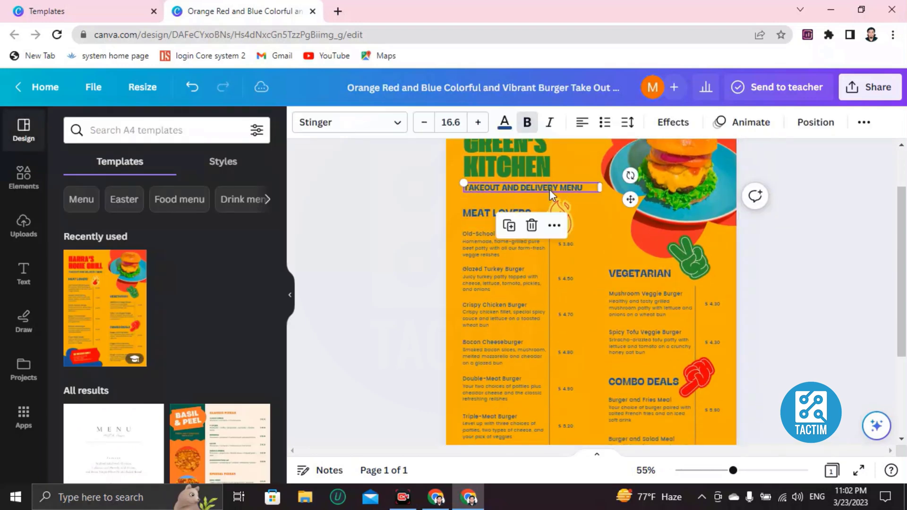
pyautogui.press('BackSpace')
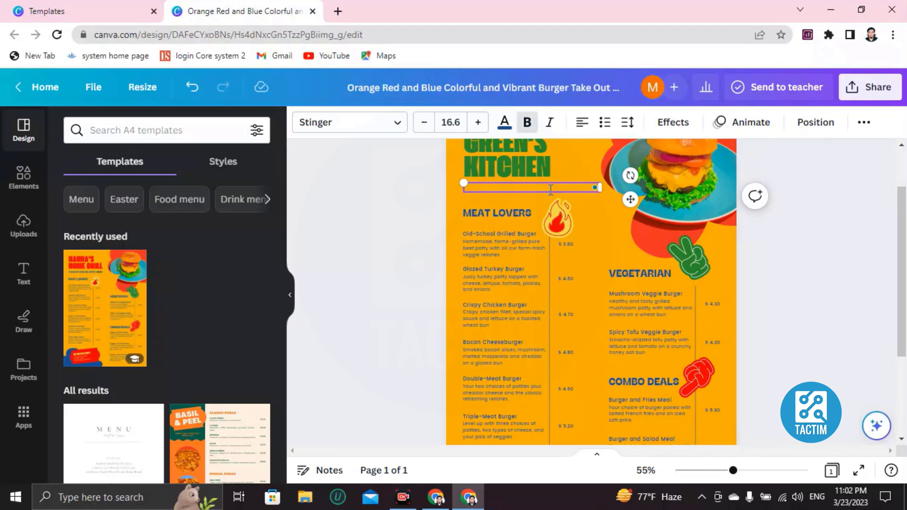
pyautogui.write('CHOOSE YOUR ITEM')
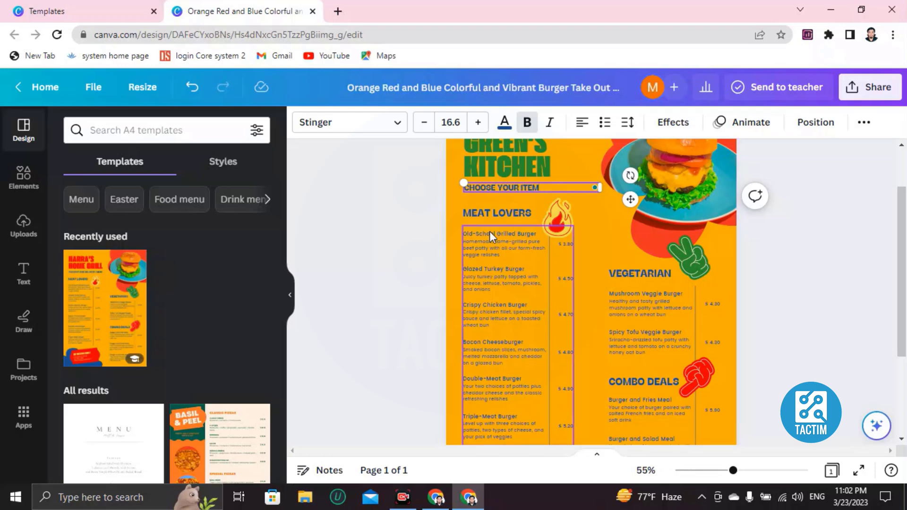
# Rename the MEAT LOVERS section heading to 'MEAT HUNTERS'.
pyautogui.click(504, 213)
pyautogui.click(506, 213)
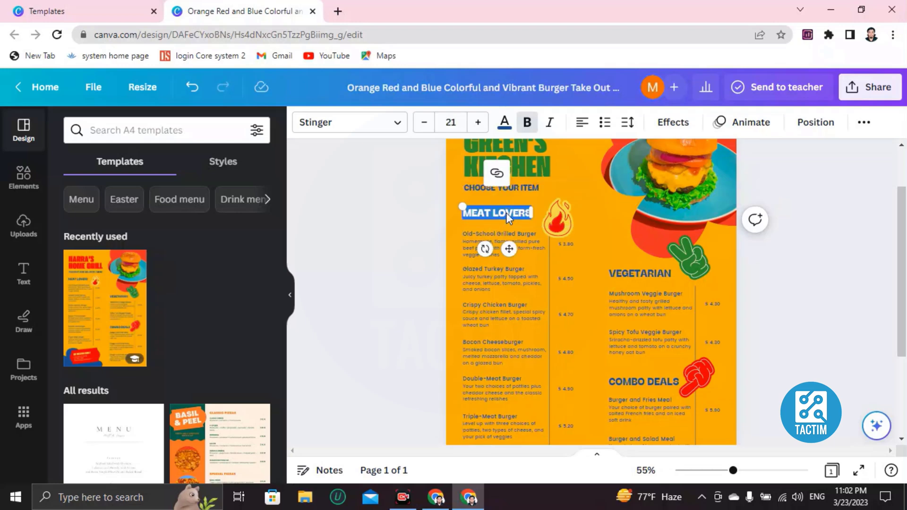
pyautogui.press('BackSpace')
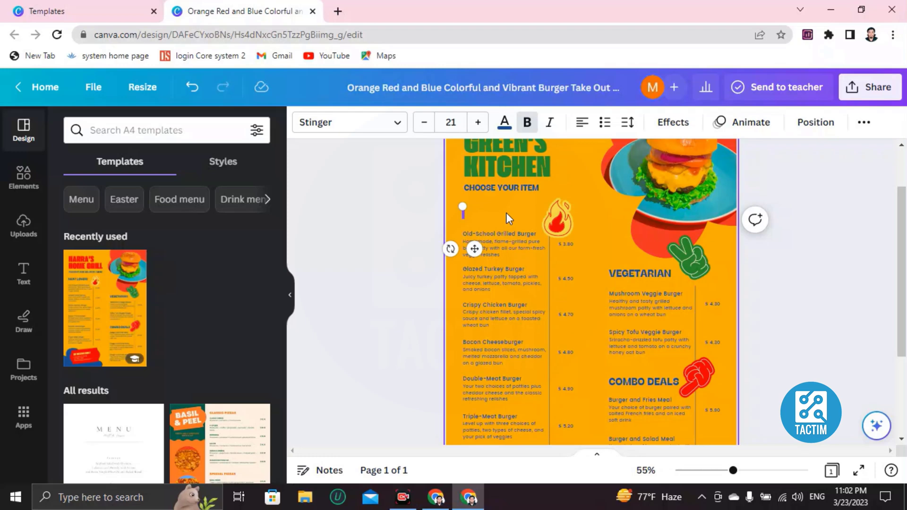
pyautogui.write('ME')
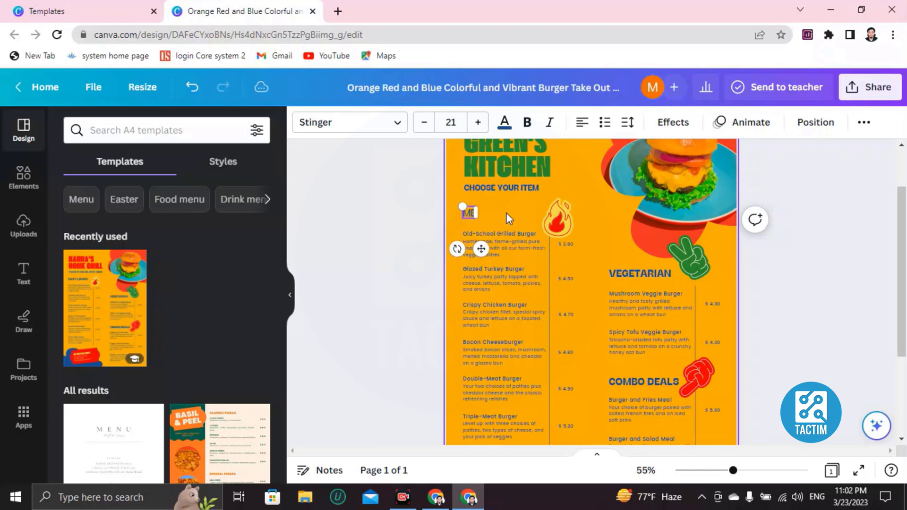
pyautogui.write('AT HUNTERS')
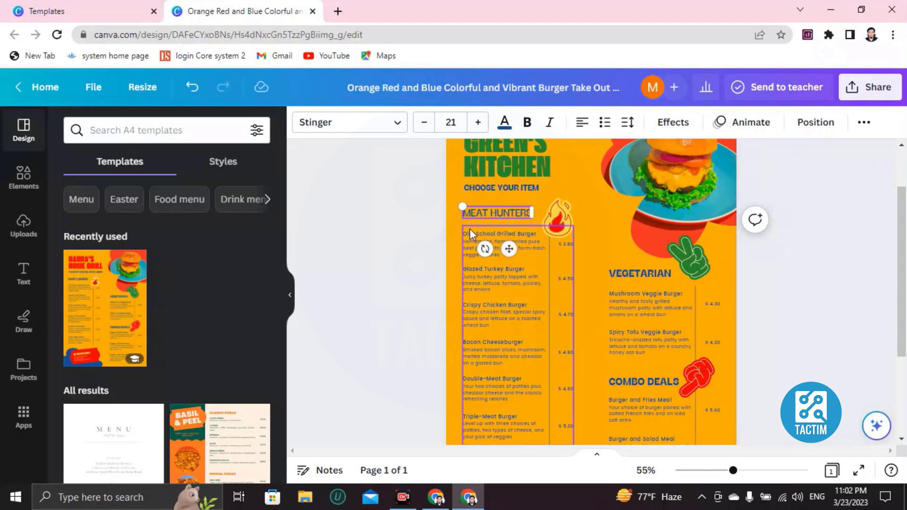
pyautogui.click(453, 234)
pyautogui.scroll(3, 454, 242)
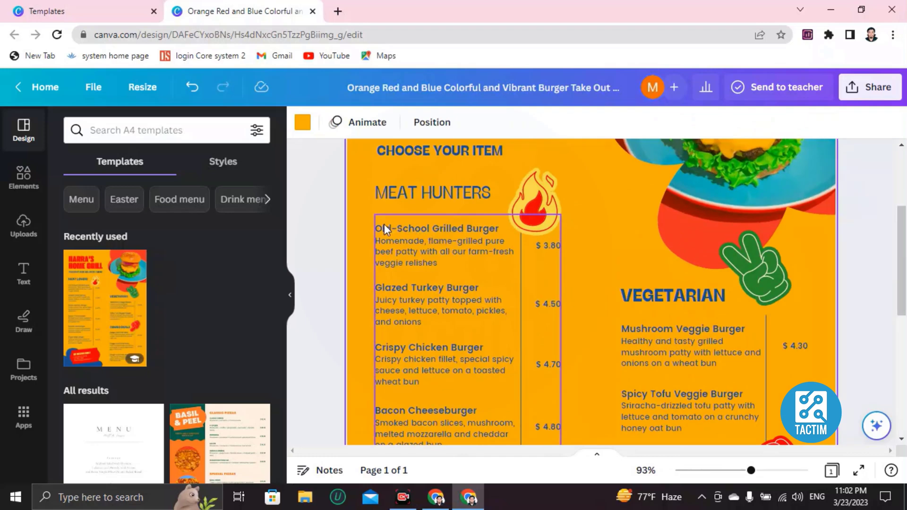
# Rename the Old-School Grilled Burger item to 'School boy meat hunter'.
pyautogui.click(438, 237)
pyautogui.click(426, 231)
pyautogui.click(423, 231)
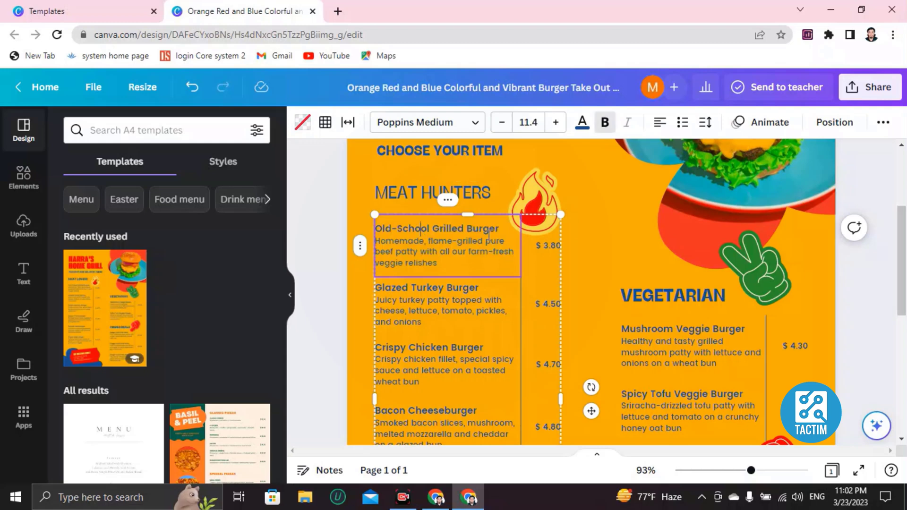
pyautogui.moveTo(499, 229); pyautogui.dragTo(378, 218)
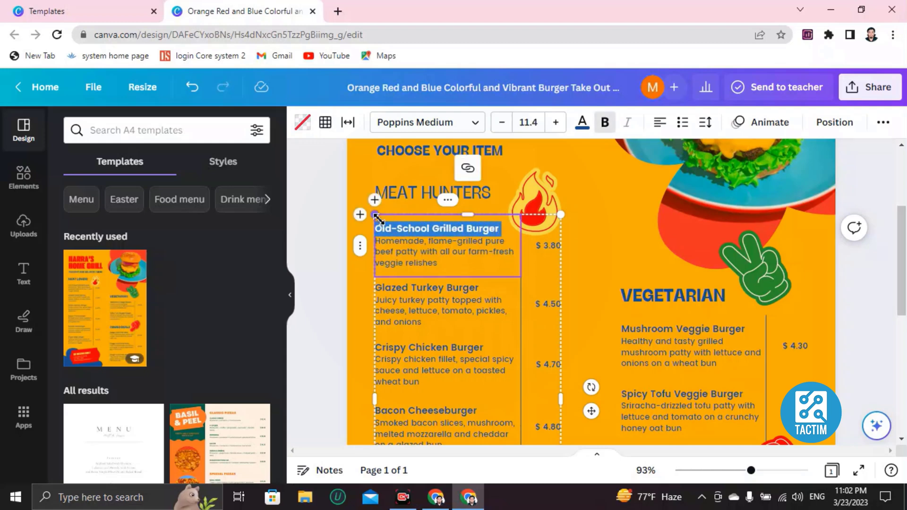
pyautogui.press('BackSpace')
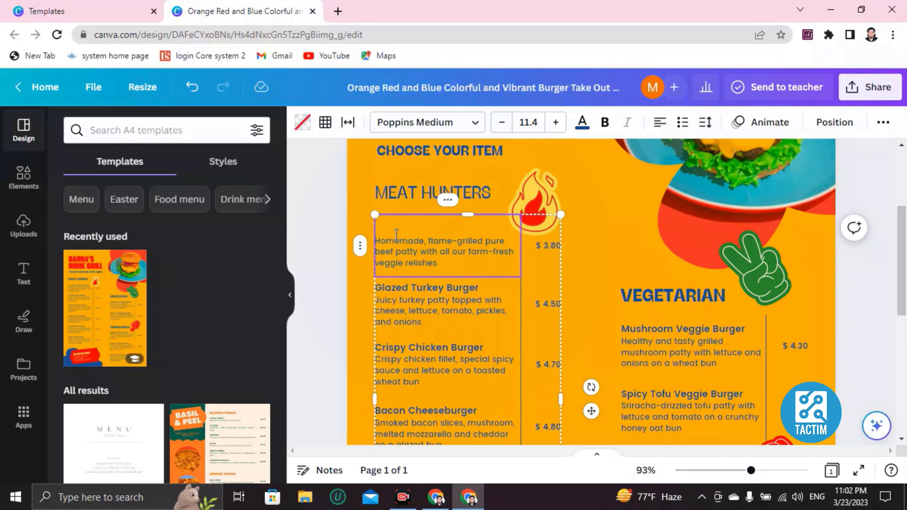
pyautogui.write('scheo')
pyautogui.press('BackSpace')
pyautogui.press('BackSpace')
pyautogui.press('BackSpace')
pyautogui.press('BackSpace')
pyautogui.write('School boy mea')
pyautogui.press('BackSpace')
pyautogui.press('BackSpace')
pyautogui.press('BackSpace')
pyautogui.write('meat ')
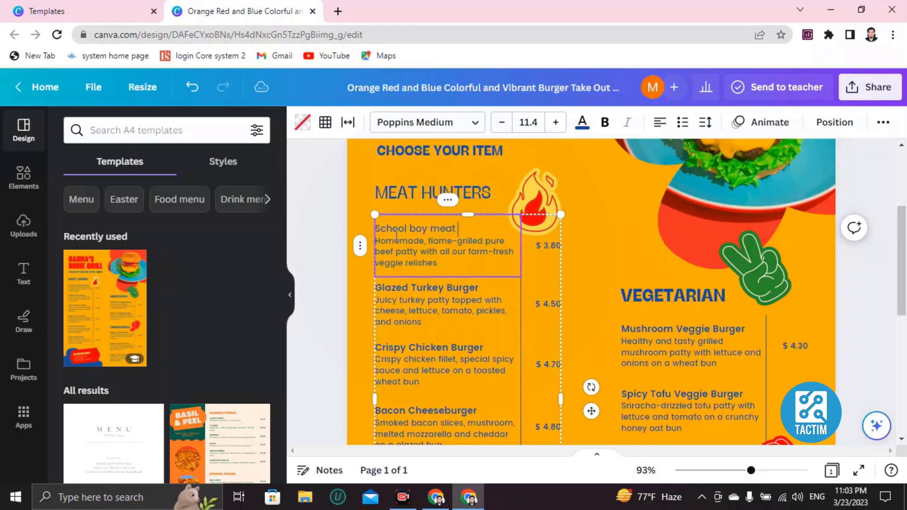
pyautogui.write('hunter')
# Replace the item's description with 'red chilli, black pepper, mayoneese'.
pyautogui.click(426, 241)
pyautogui.scroll(-3, 447, 263)
pyautogui.scroll(4, 446, 264)
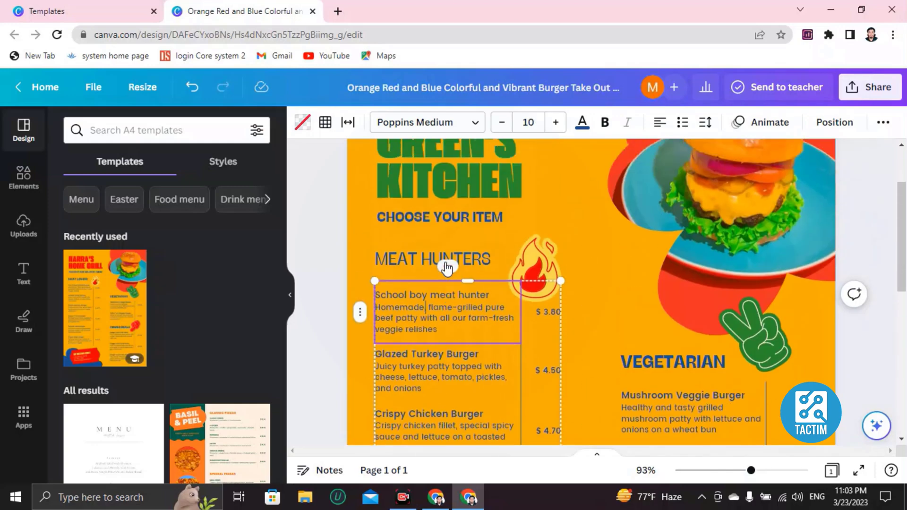
pyautogui.scroll(-3, 446, 267)
pyautogui.moveTo(441, 261); pyautogui.dragTo(378, 241)
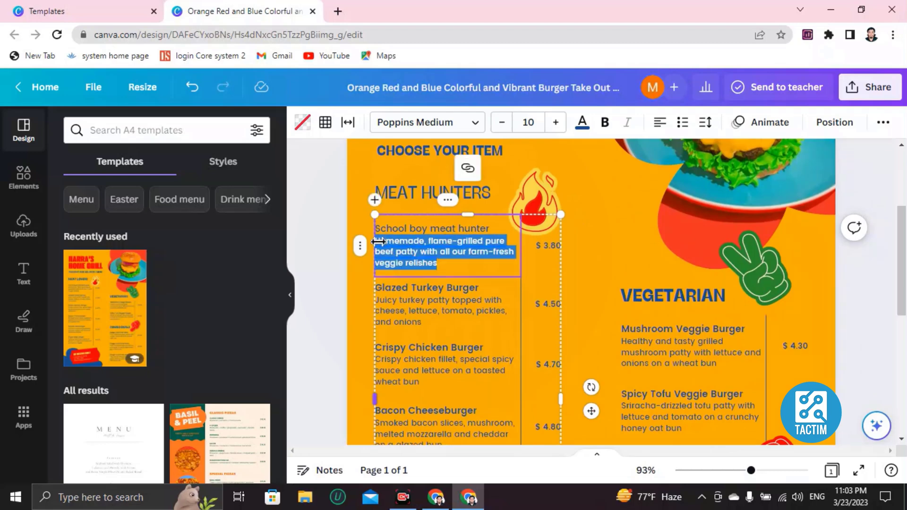
pyautogui.press('BackSpace')
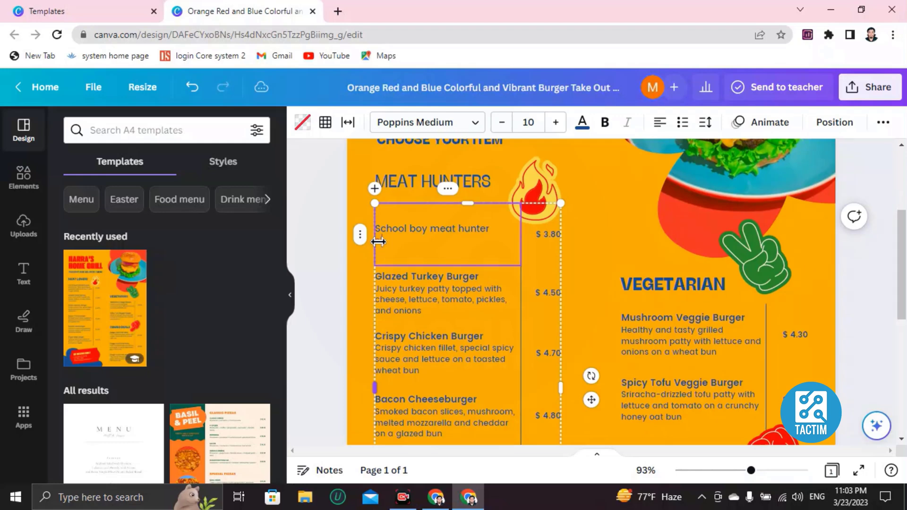
pyautogui.write('hejc ceic')
pyautogui.press('BackSpace')
pyautogui.press('BackSpace')
pyautogui.press('BackSpace')
pyautogui.press('BackSpace')
pyautogui.press('BackSpace')
pyautogui.press('BackSpace')
pyautogui.write('and ch')
pyautogui.write('illi, black pepope')
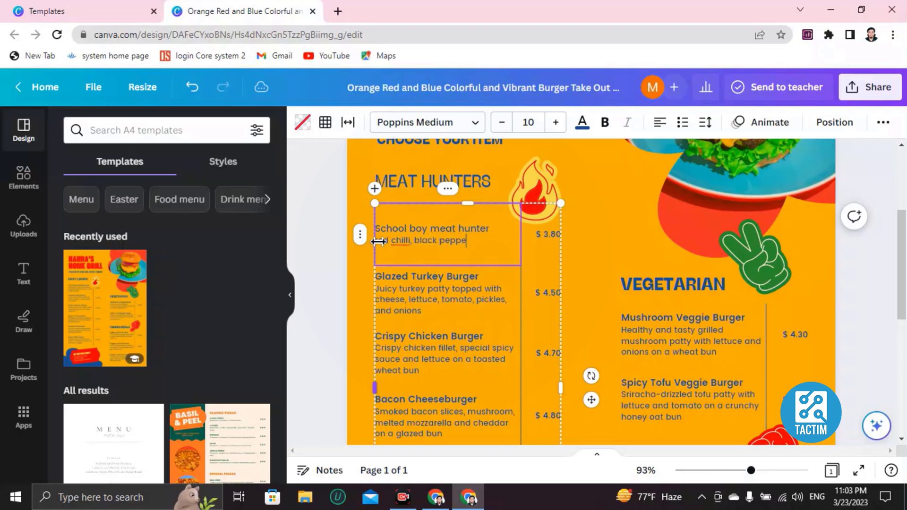
pyautogui.write(' mayoneese')
pyautogui.click(532, 192)
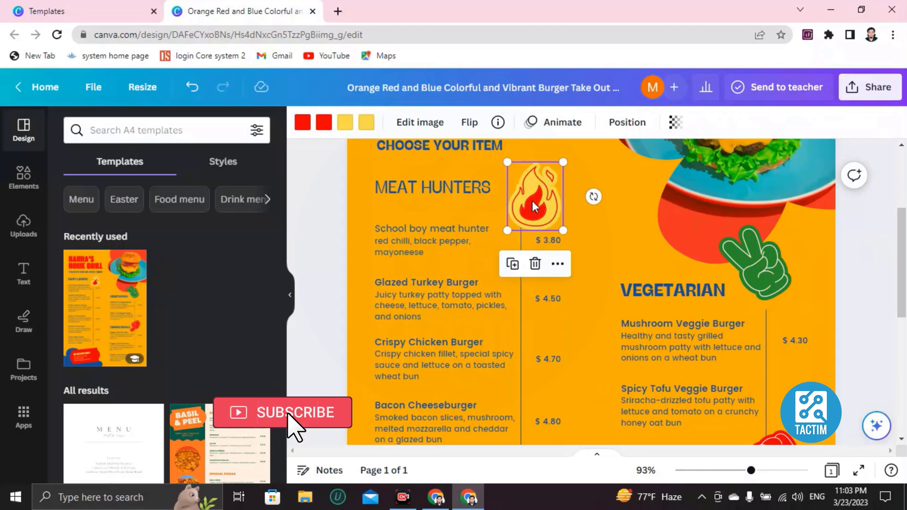
# Delete the flame graphic and search Elements for 'chilli'.
pyautogui.press('Delete')
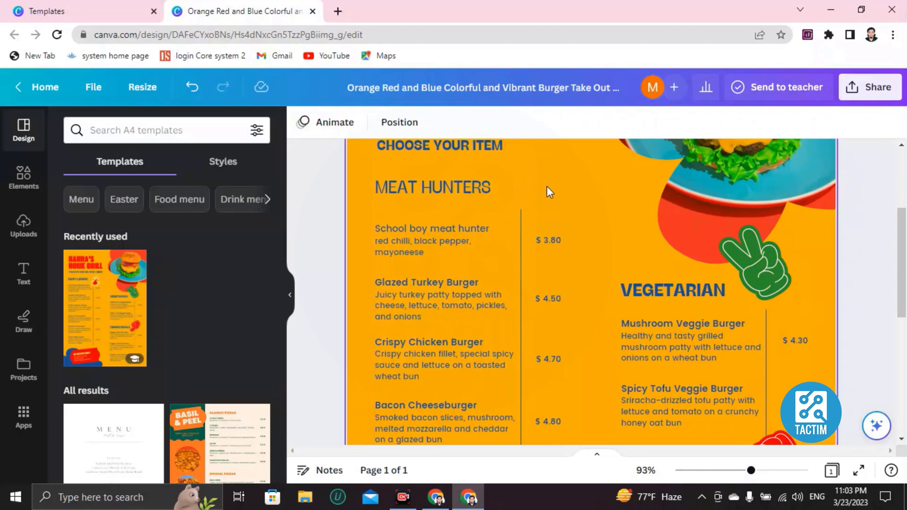
pyautogui.click(104, 132)
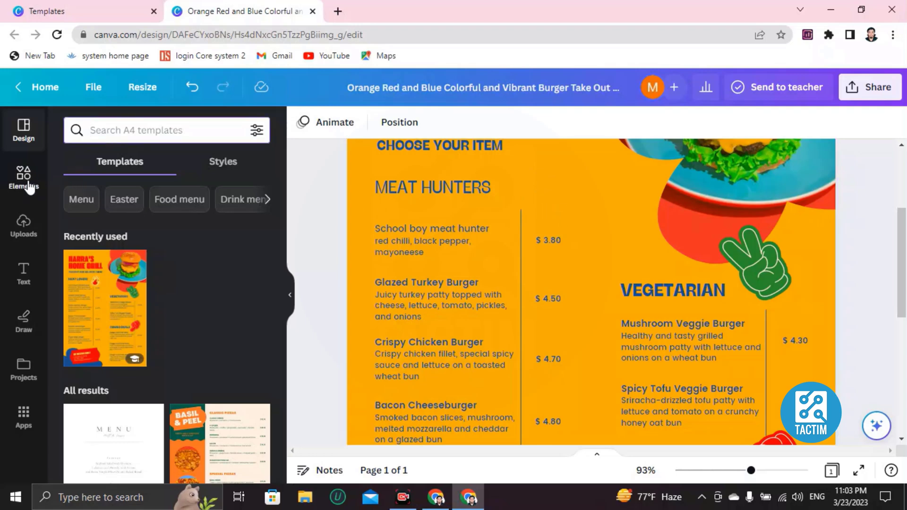
pyautogui.click(26, 184)
pyautogui.click(92, 135)
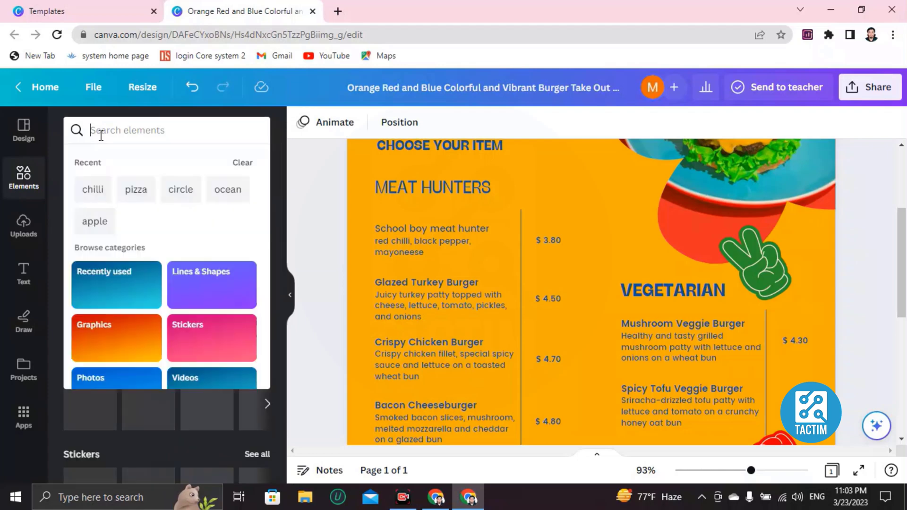
pyautogui.write('chilli')
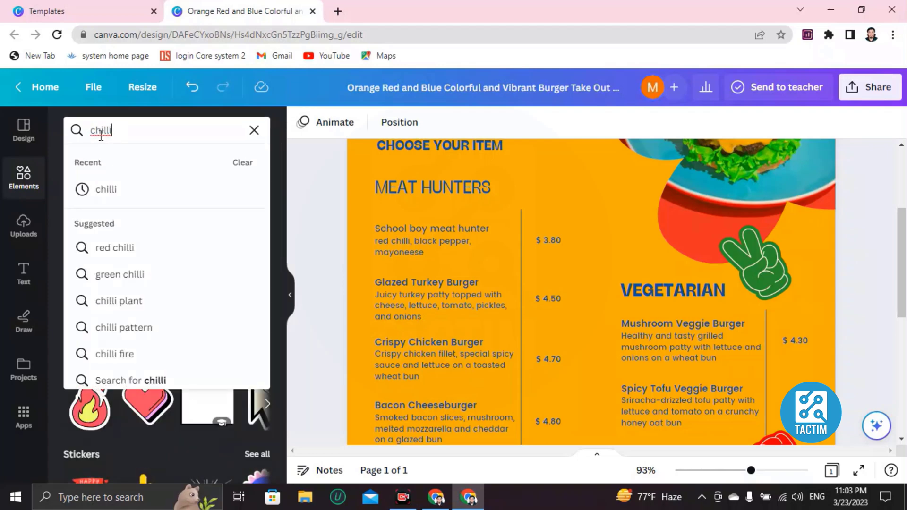
pyautogui.press('Return')
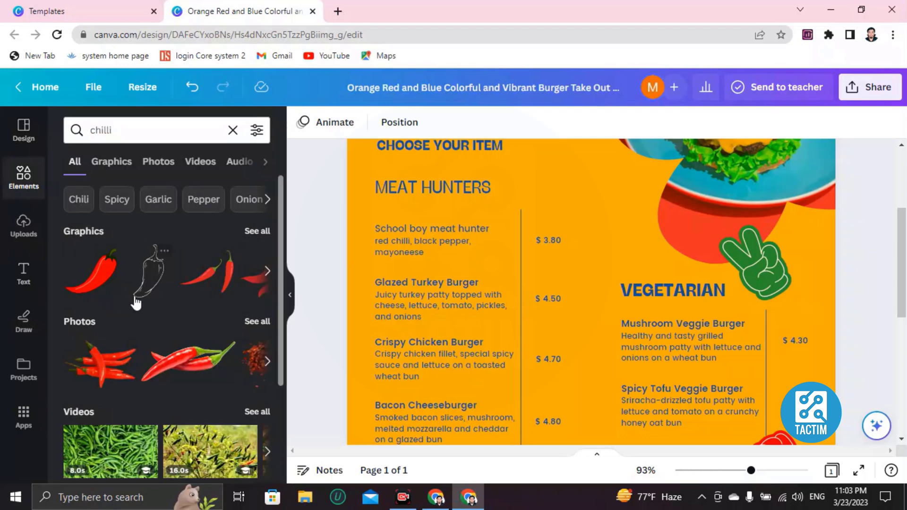
# Browse the chilli graphics and add the red chilli to the page.
pyautogui.click(267, 270)
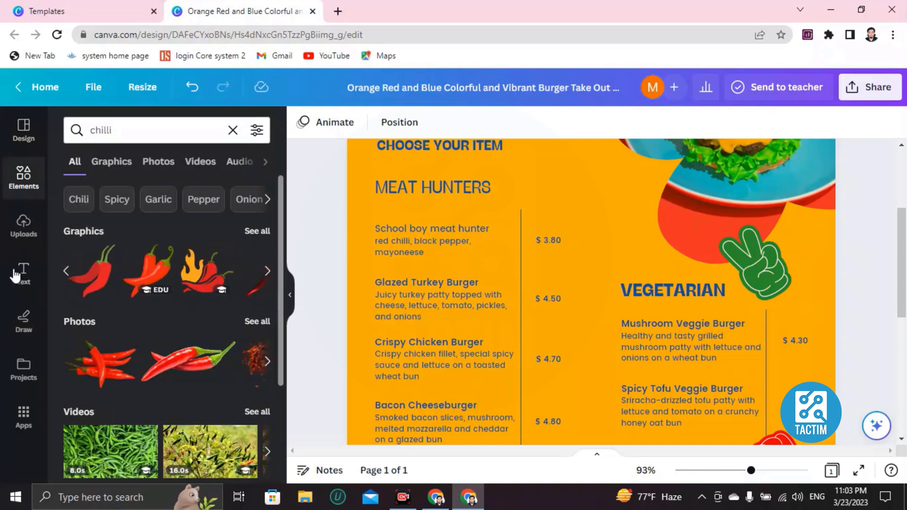
pyautogui.click(66, 272)
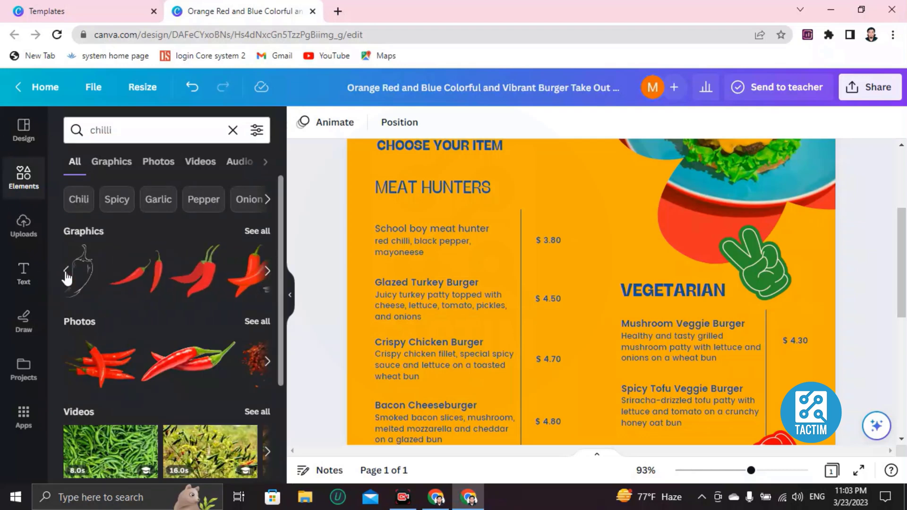
pyautogui.click(66, 273)
pyautogui.click(101, 280)
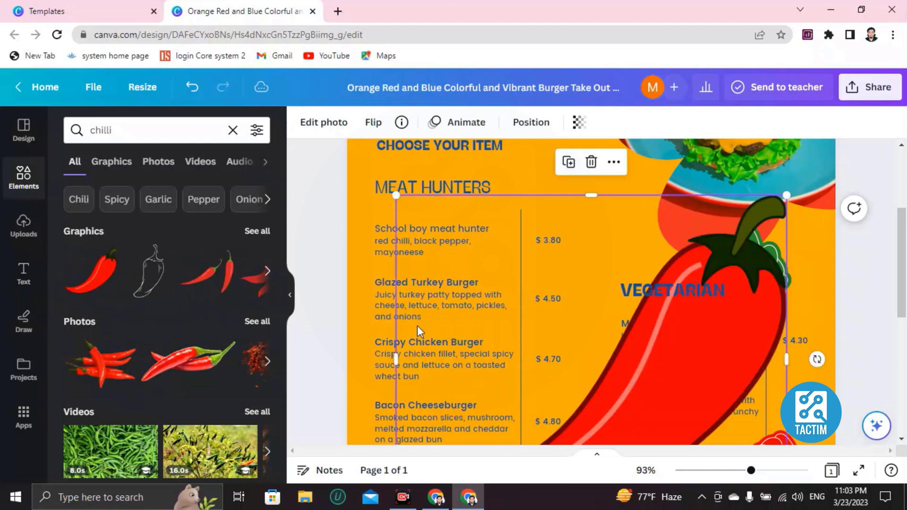
# Shrink the chilli to a small icon (about w:2.2) and place it above the $ 3.80 price.
pyautogui.scroll(-3, 402, 316)
pyautogui.scroll(3, 407, 316)
pyautogui.moveTo(416, 219); pyautogui.dragTo(617, 430)
pyautogui.scroll(-4, 574, 368)
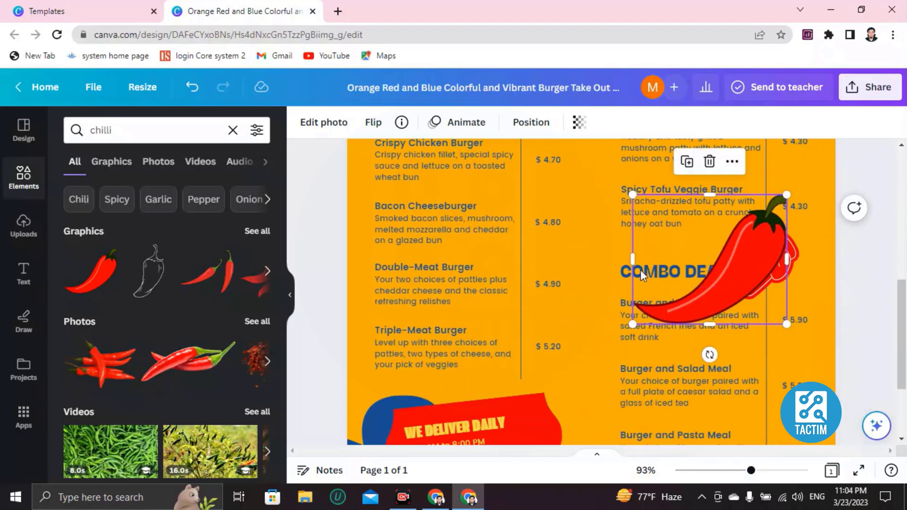
pyautogui.moveTo(632, 195); pyautogui.dragTo(731, 295)
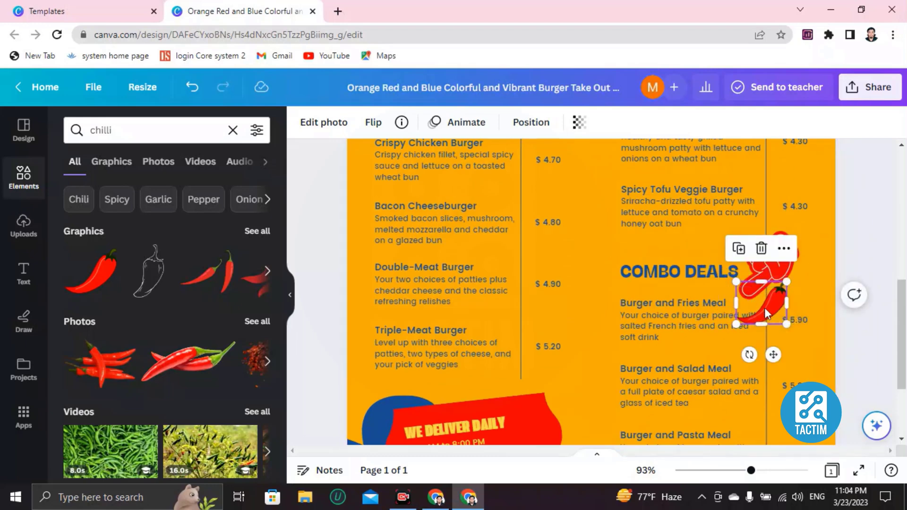
pyautogui.moveTo(764, 307); pyautogui.dragTo(574, 186)
pyautogui.scroll(4, 576, 203)
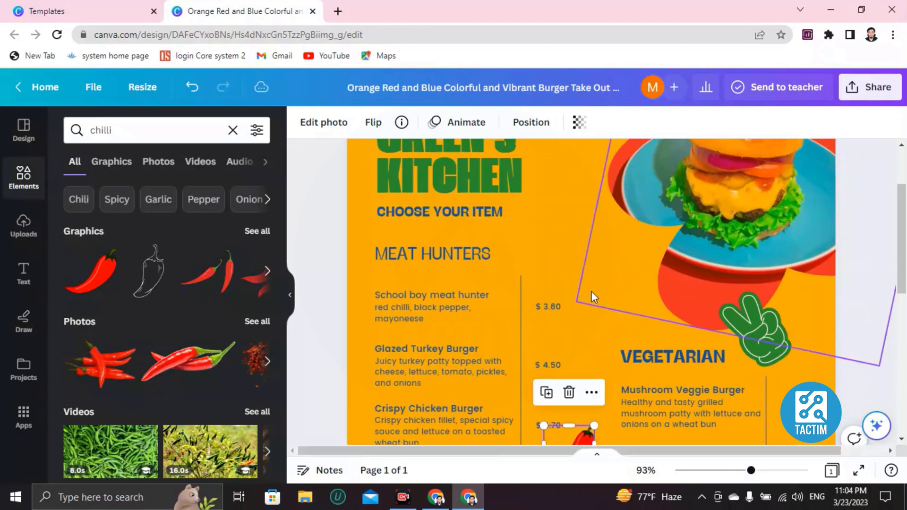
pyautogui.scroll(-1, 590, 295)
pyautogui.moveTo(577, 362); pyautogui.dragTo(561, 225)
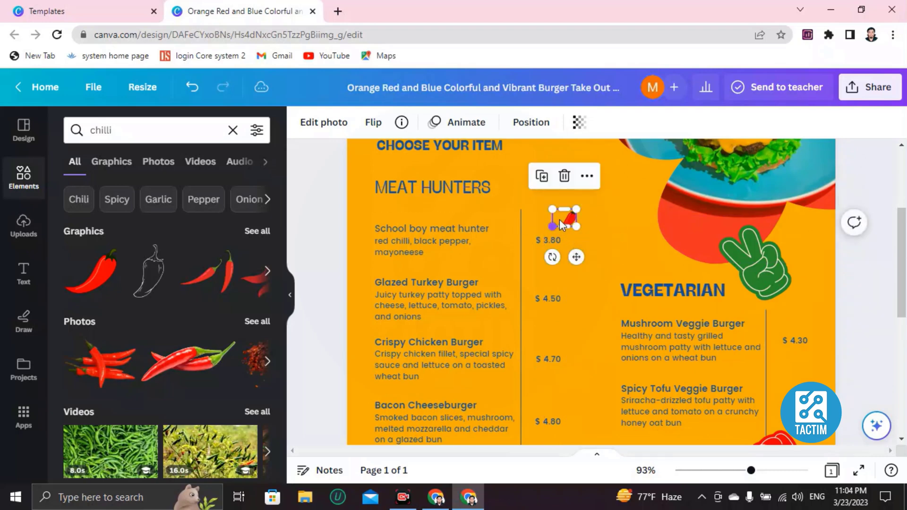
pyautogui.click(619, 235)
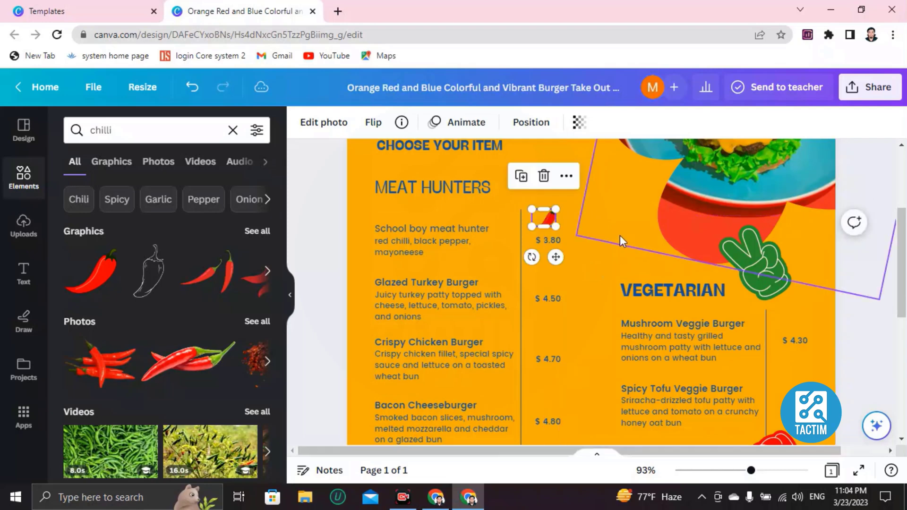
pyautogui.scroll(3, 614, 248)
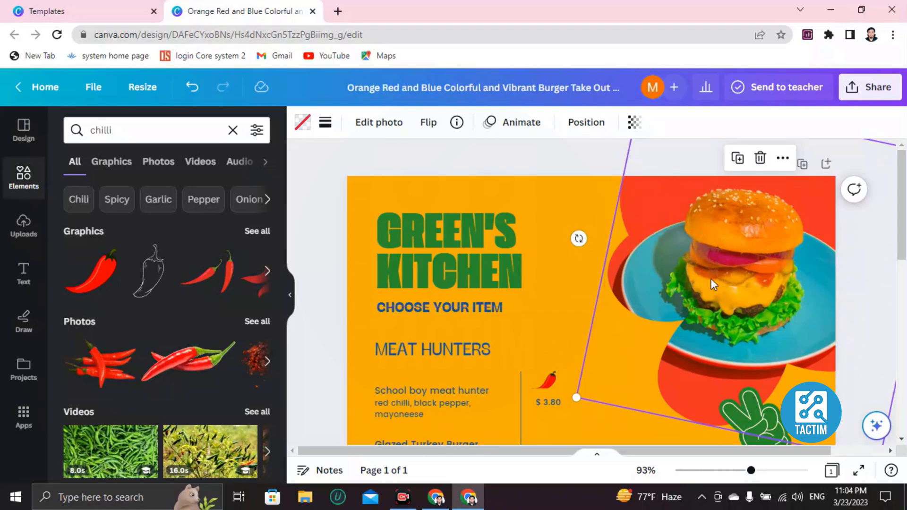
# Delete the burger photo from the header frame and show the uploaded images, cancelling the file picker.
pyautogui.press('Delete')
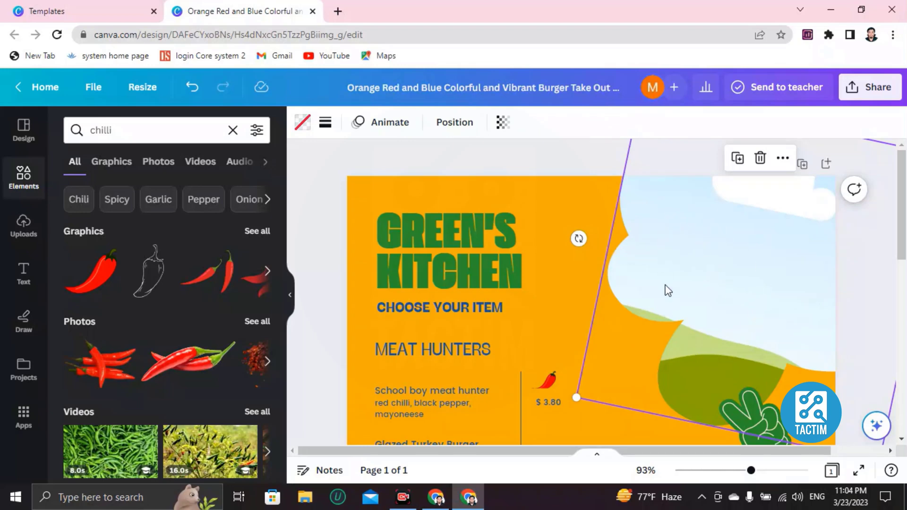
pyautogui.click(23, 224)
pyautogui.click(136, 169)
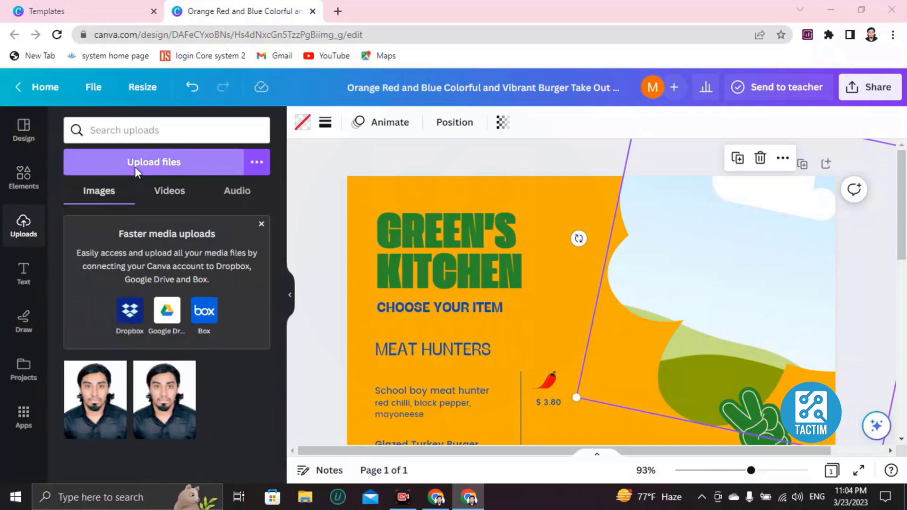
pyautogui.click(431, 9)
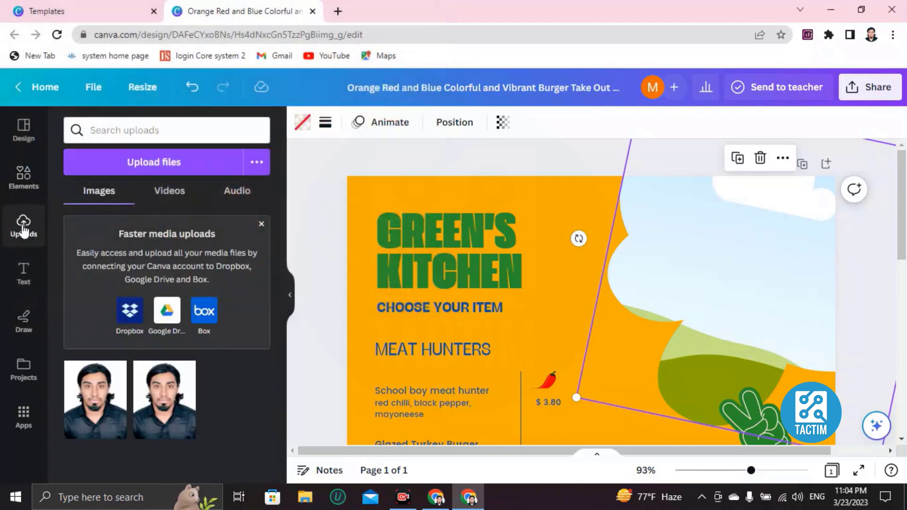
pyautogui.click(144, 167)
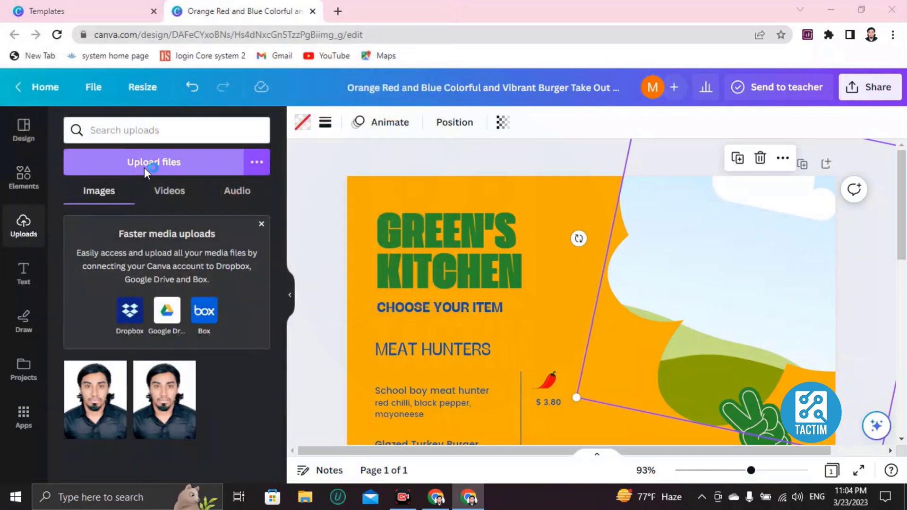
pyautogui.scroll(-3, 297, 166)
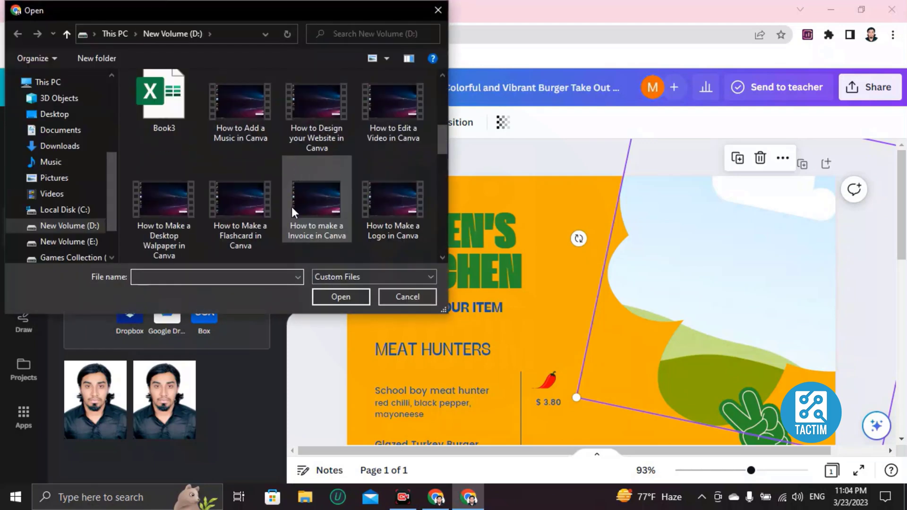
pyautogui.click(432, 13)
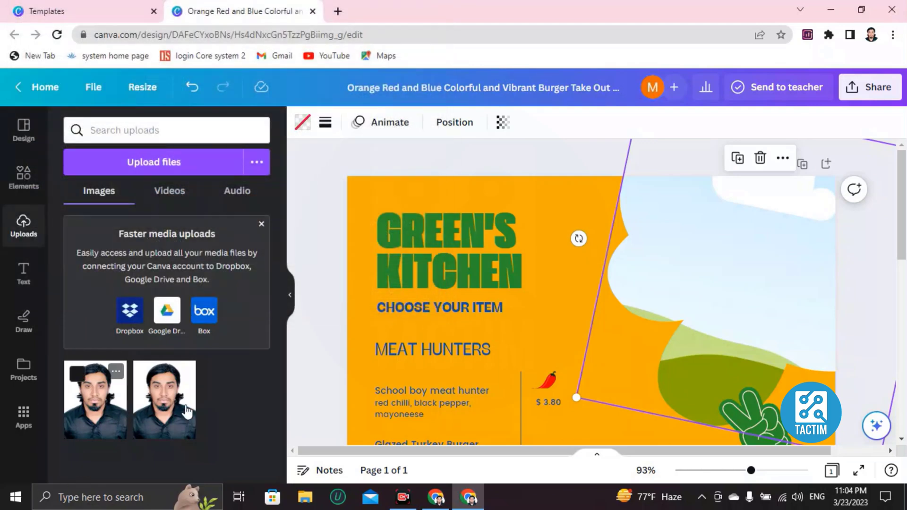
# Drop the first uploaded photo into the header frame, then delete it again.
pyautogui.click(106, 414)
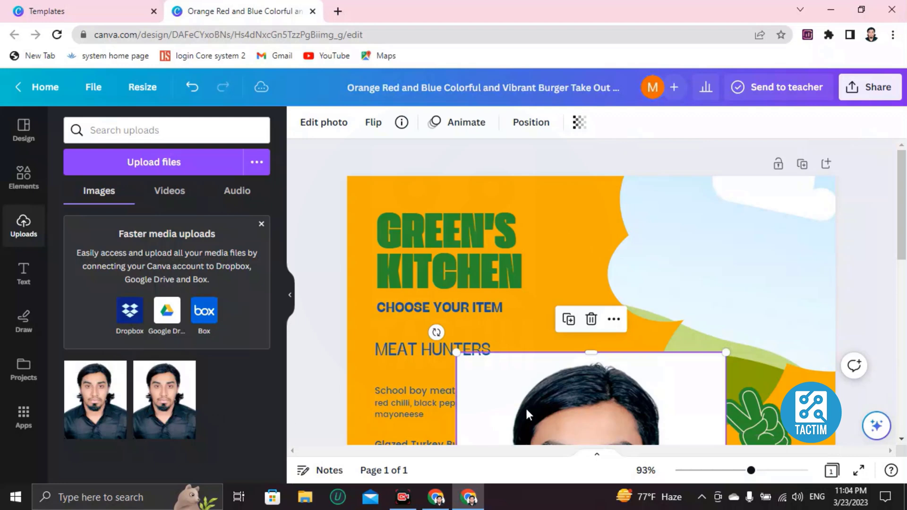
pyautogui.moveTo(525, 406); pyautogui.dragTo(684, 258)
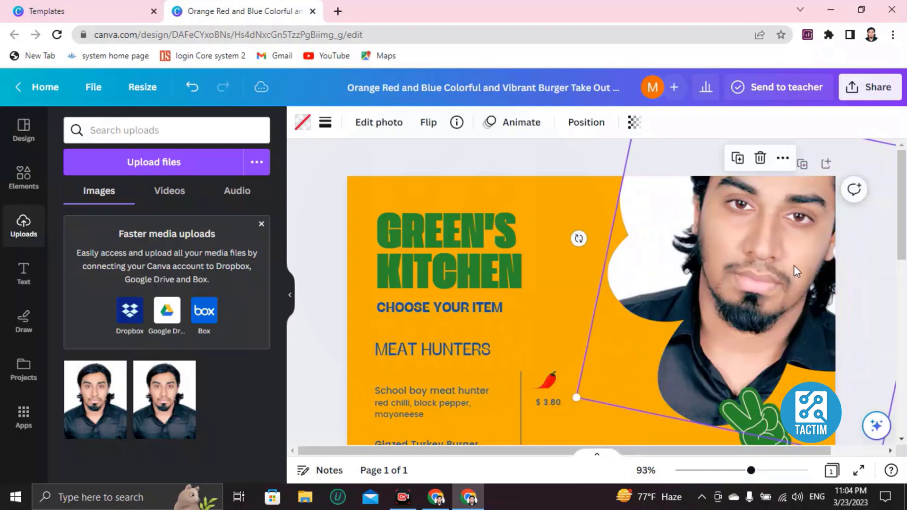
pyautogui.press('Delete')
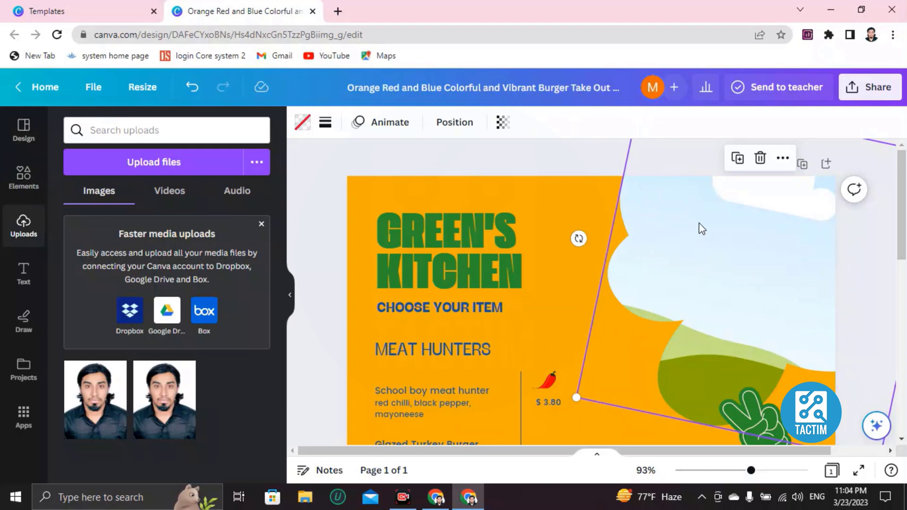
# Search Elements for 'pizza' and add the sliced pizza graphic to the page.
pyautogui.click(26, 184)
pyautogui.click(231, 129)
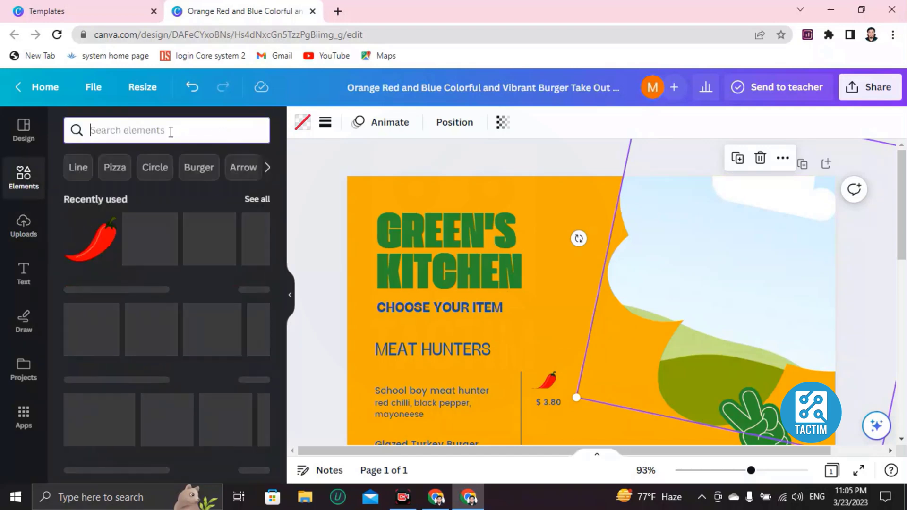
pyautogui.write('pizza')
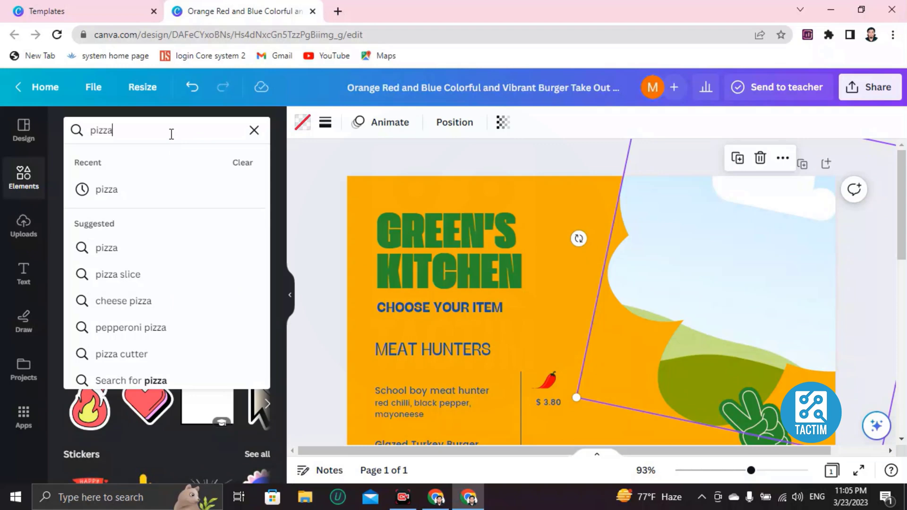
pyautogui.press('Return')
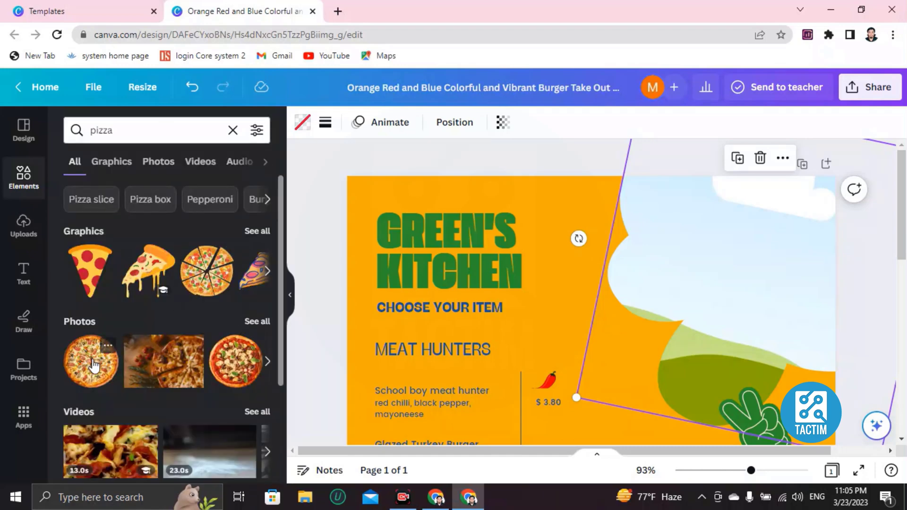
pyautogui.click(203, 273)
# Shrink the pizza graphic and drag it into the header frame beside the title.
pyautogui.scroll(-4, 495, 274)
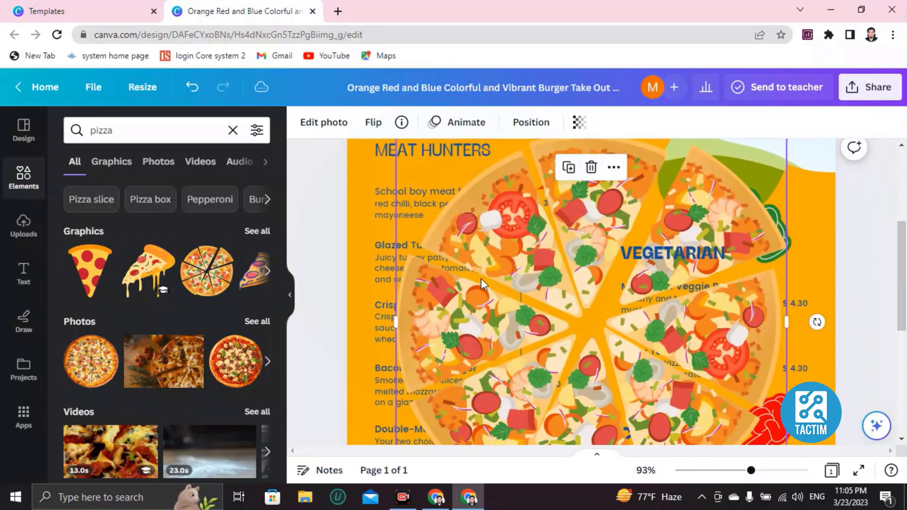
pyautogui.scroll(2, 481, 279)
pyautogui.scroll(-2, 429, 224)
pyautogui.scroll(1, 429, 224)
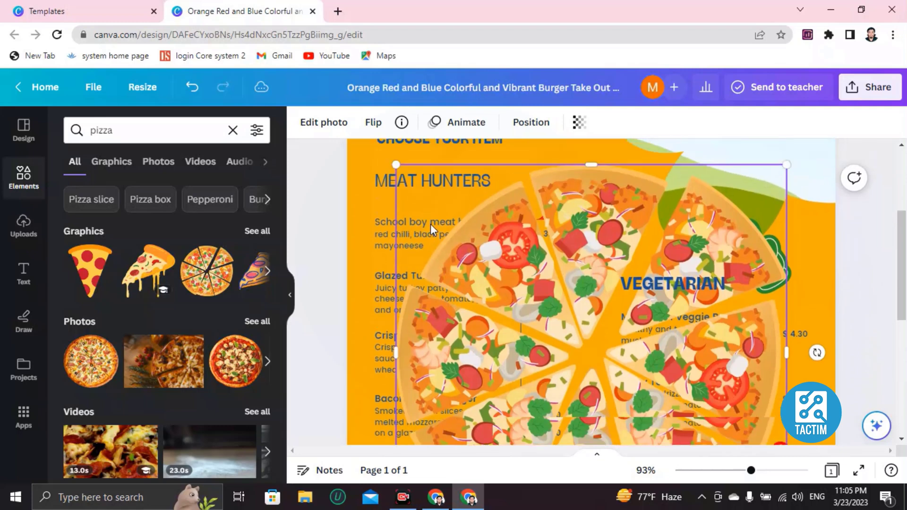
pyautogui.scroll(1, 430, 224)
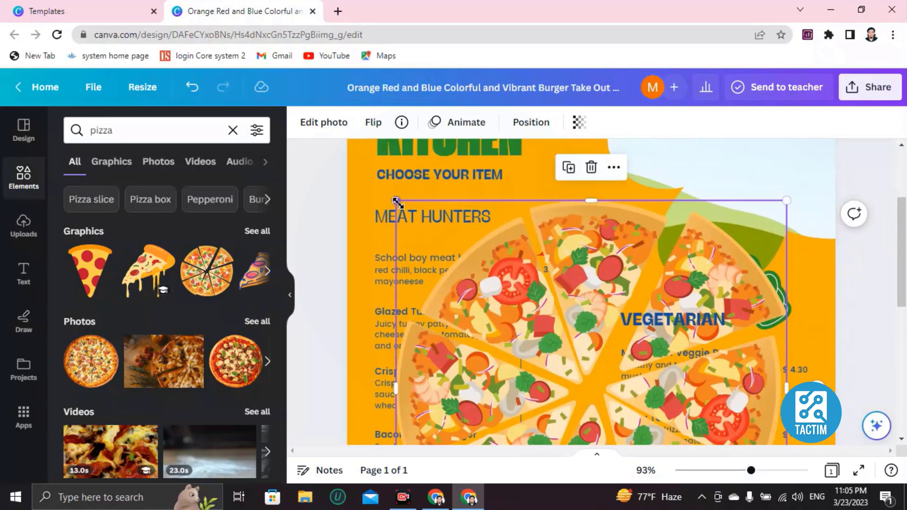
pyautogui.moveTo(399, 204); pyautogui.dragTo(608, 420)
pyautogui.scroll(-5, 608, 324)
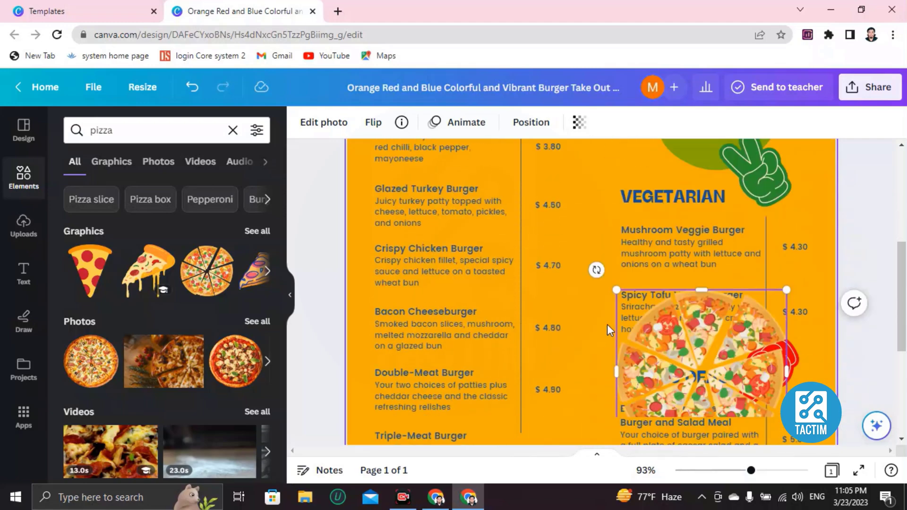
pyautogui.moveTo(617, 213); pyautogui.dragTo(658, 254)
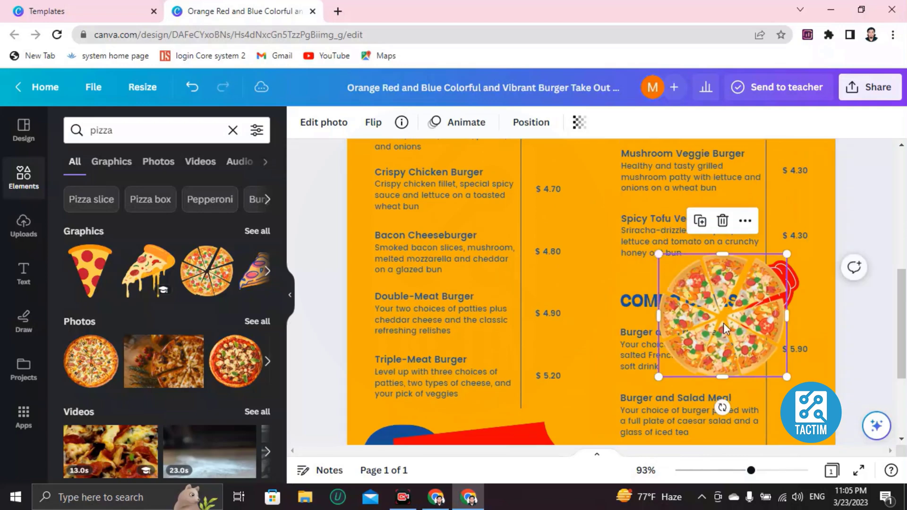
pyautogui.moveTo(723, 322); pyautogui.dragTo(724, 184)
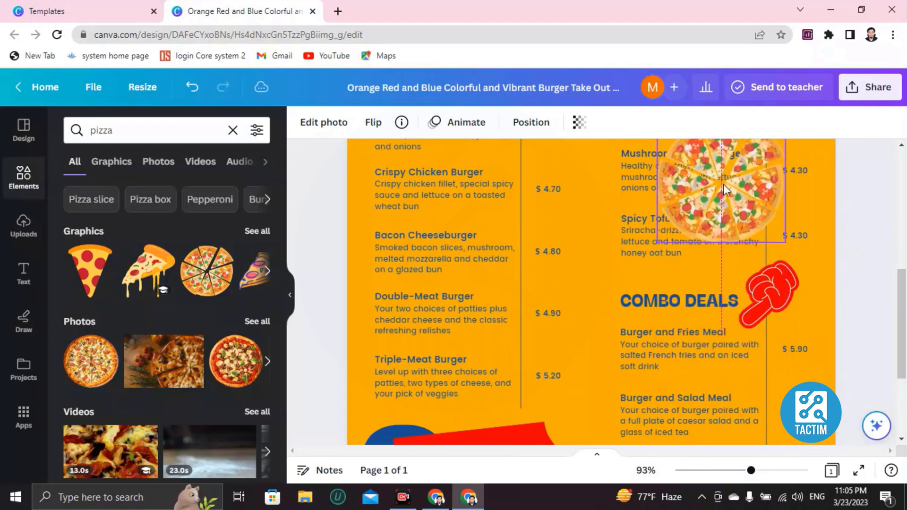
pyautogui.scroll(6, 656, 276)
pyautogui.scroll(-2, 706, 387)
pyautogui.moveTo(706, 387); pyautogui.dragTo(702, 203)
pyautogui.scroll(3, 645, 253)
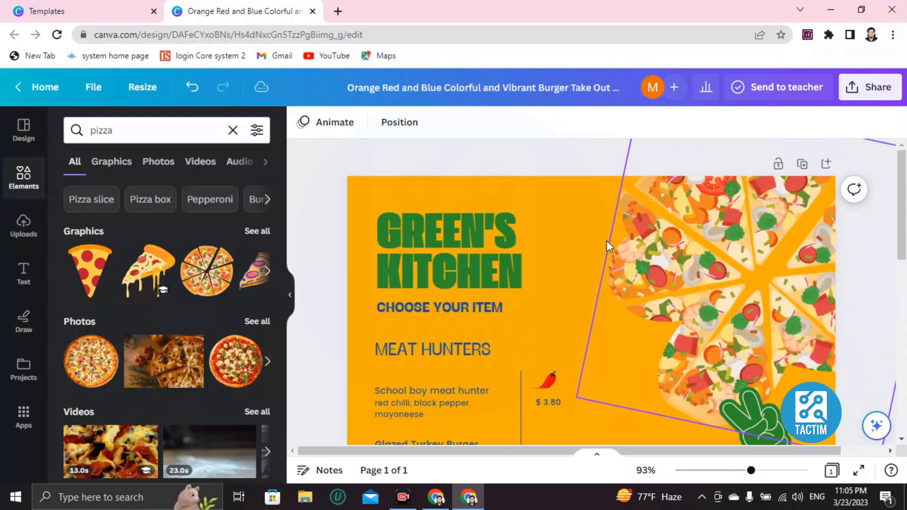
pyautogui.scroll(-4, 557, 259)
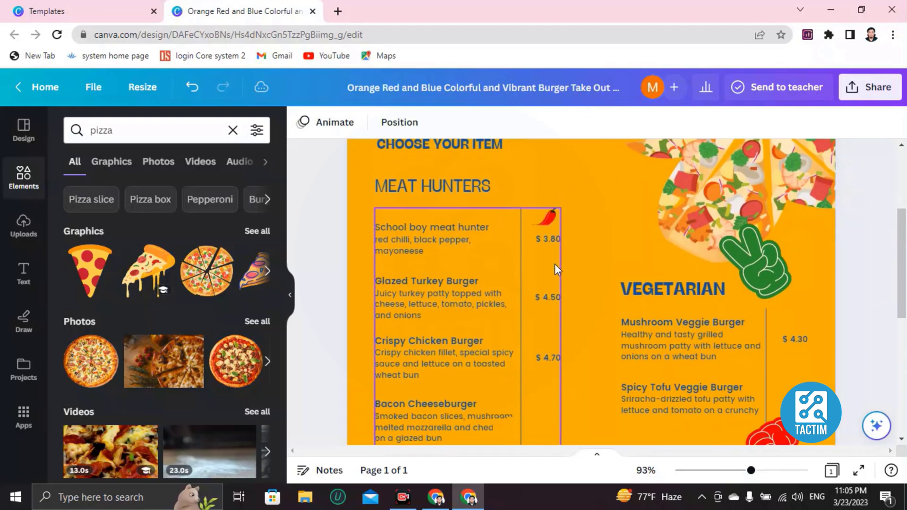
# Overwrite the Glazed Turkey Burger's $ 4.50 price with new digits.
pyautogui.scroll(-7, 554, 263)
pyautogui.scroll(4, 554, 264)
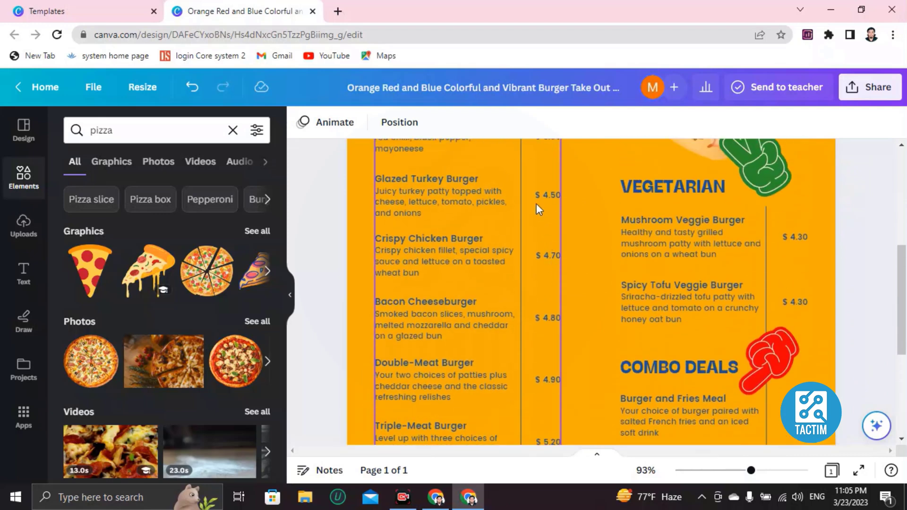
pyautogui.doubleClick(538, 195)
pyautogui.write('85475847')
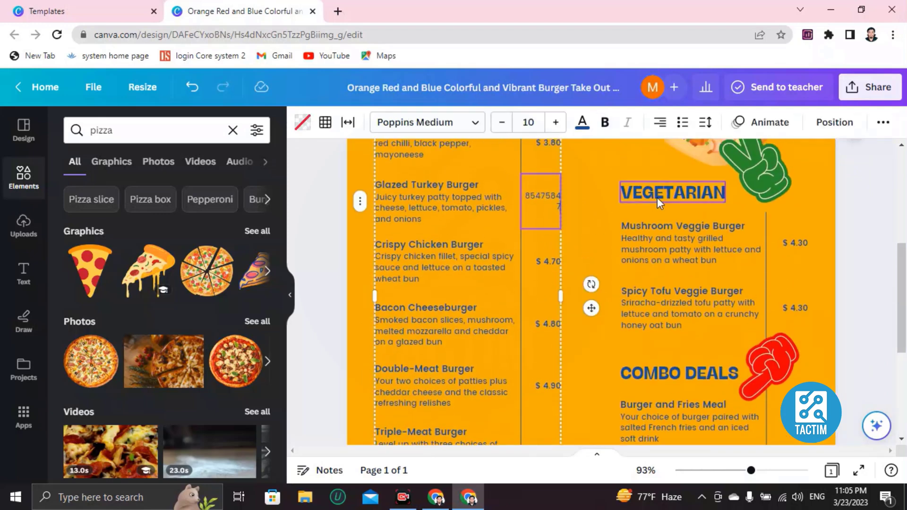
# Delete the green peace-hand graphic from the menu.
pyautogui.scroll(3, 709, 226)
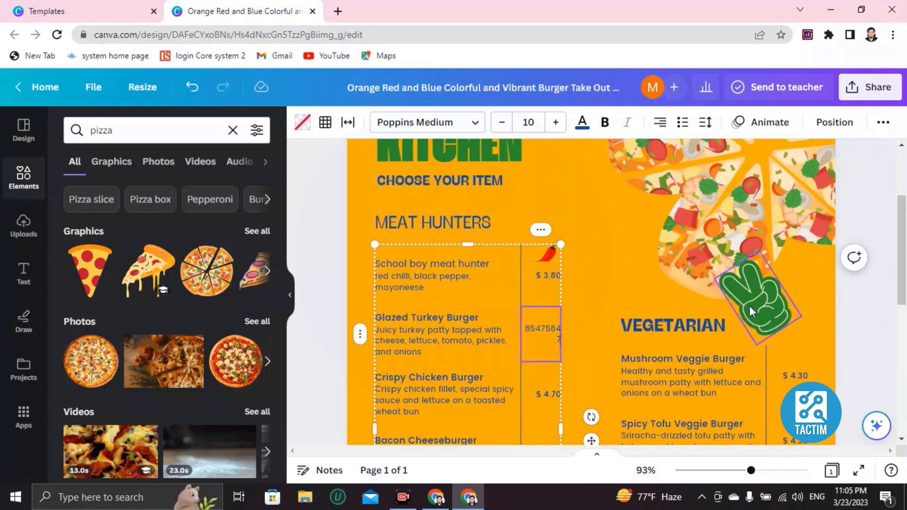
pyautogui.click(750, 309)
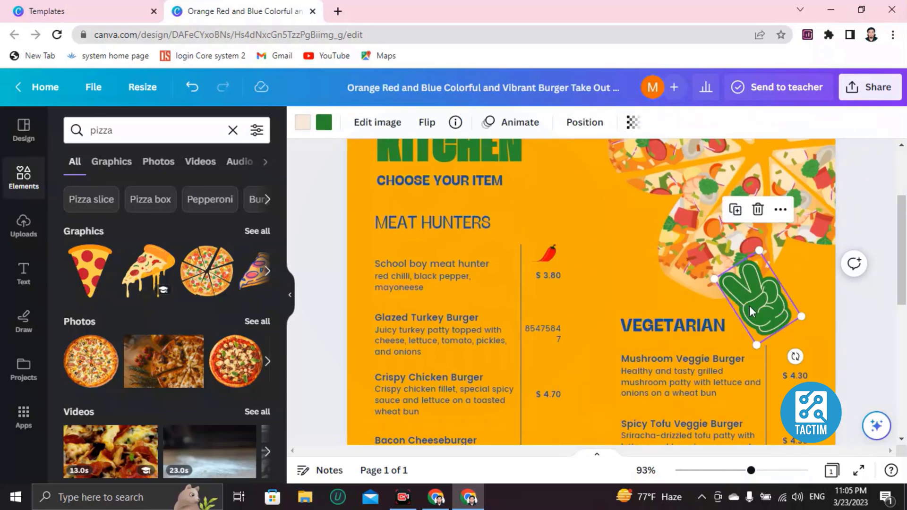
pyautogui.press('Delete')
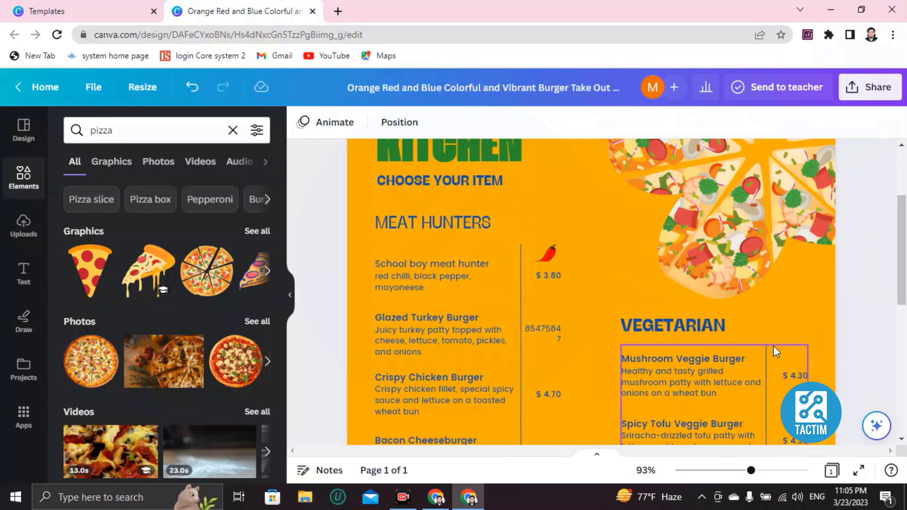
pyautogui.click(756, 323)
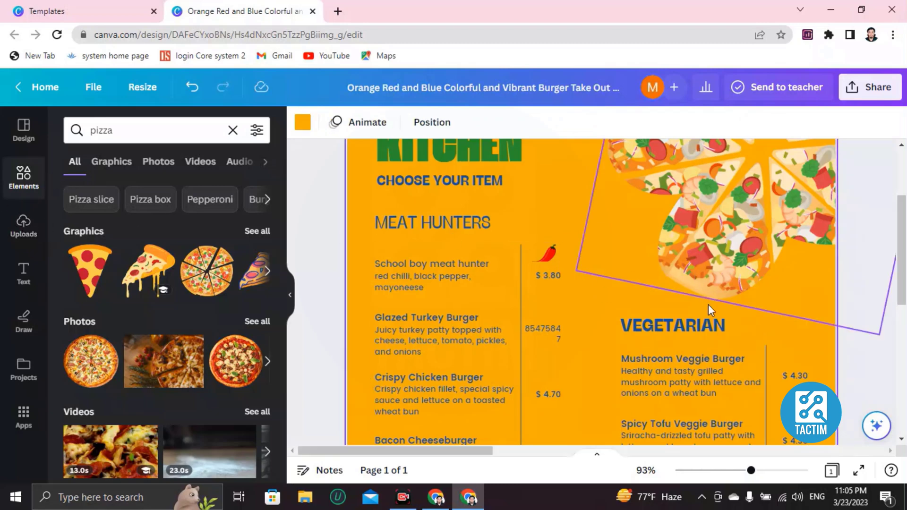
# Add the chips photo from the Elements panel to the design.
pyautogui.click(12, 187)
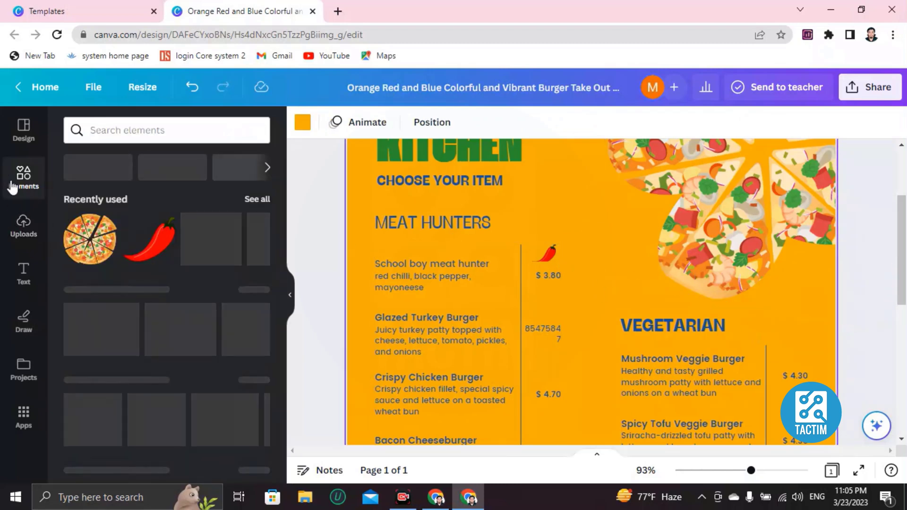
pyautogui.click(141, 134)
pyautogui.click(141, 135)
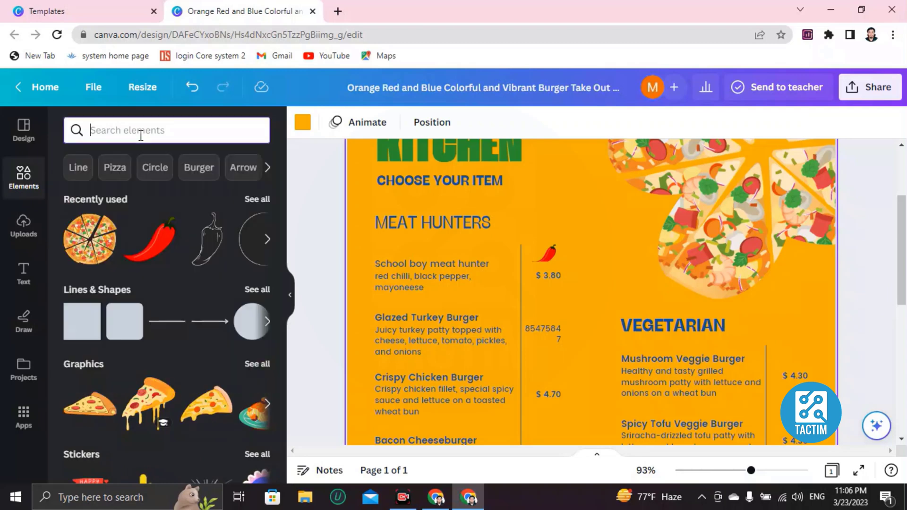
pyautogui.scroll(-4, 116, 358)
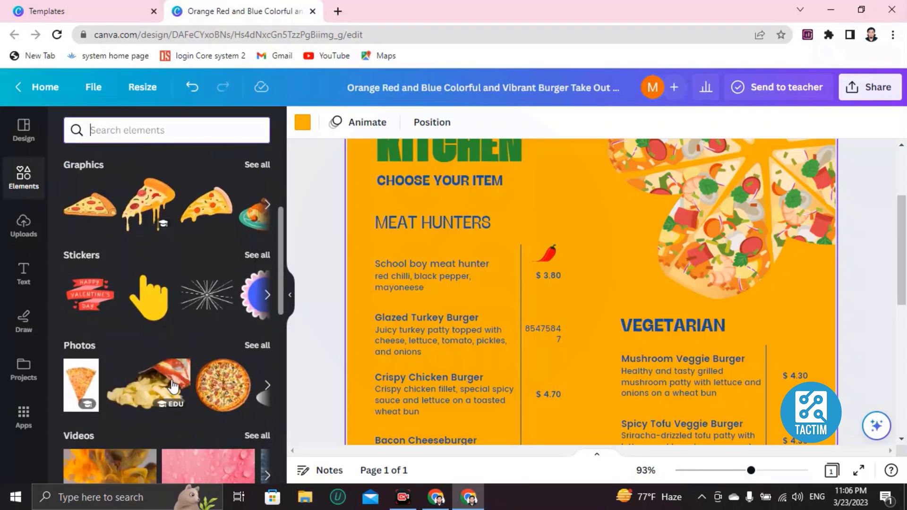
pyautogui.click(173, 387)
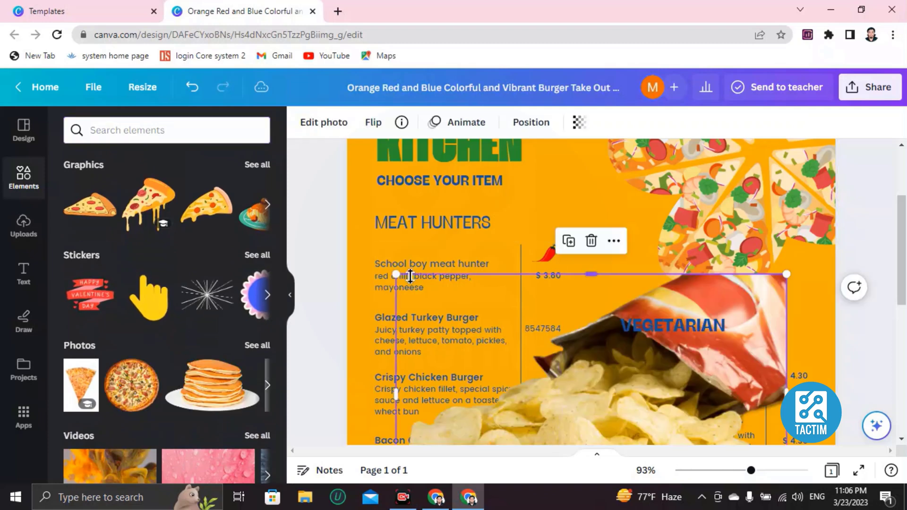
# Shrink the chips photo to a small image right of the VEGETARIAN heading, below the pizza.
pyautogui.moveTo(397, 274); pyautogui.dragTo(647, 429)
pyautogui.scroll(-3, 715, 373)
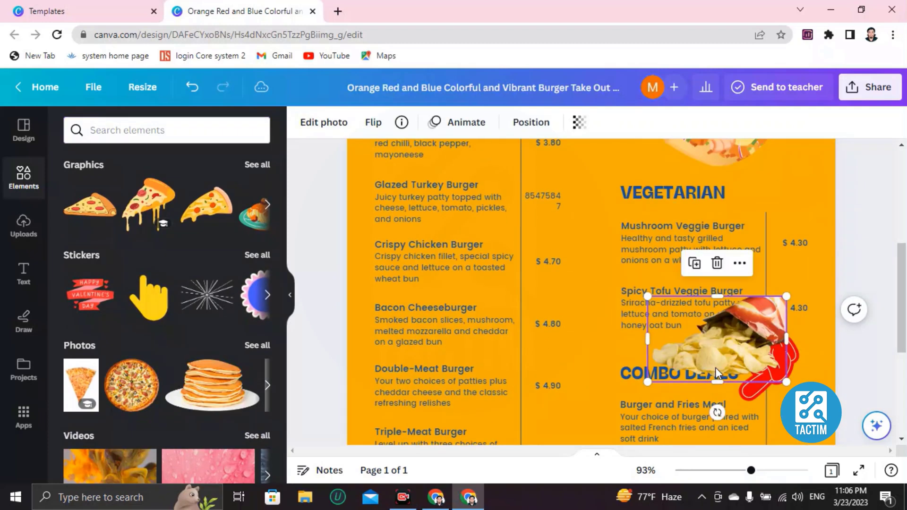
pyautogui.moveTo(716, 373); pyautogui.dragTo(764, 216)
pyautogui.scroll(2, 706, 274)
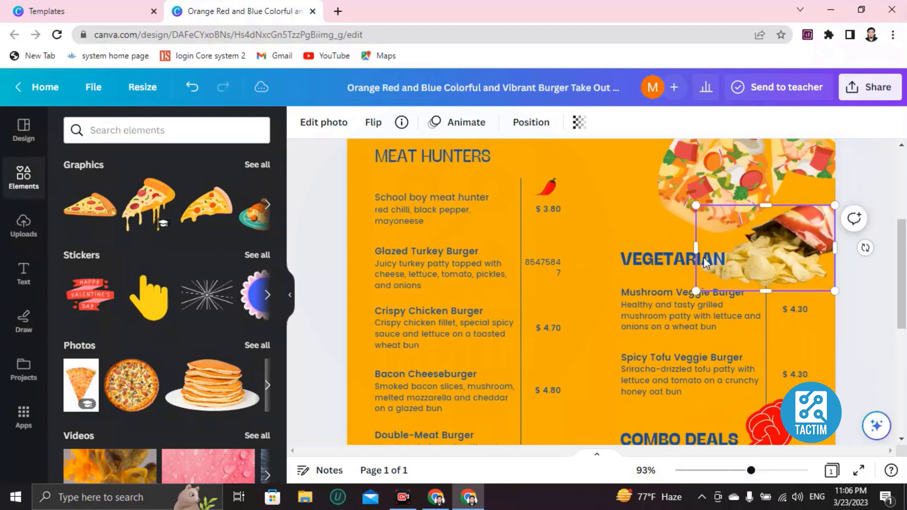
pyautogui.moveTo(696, 206); pyautogui.dragTo(747, 237)
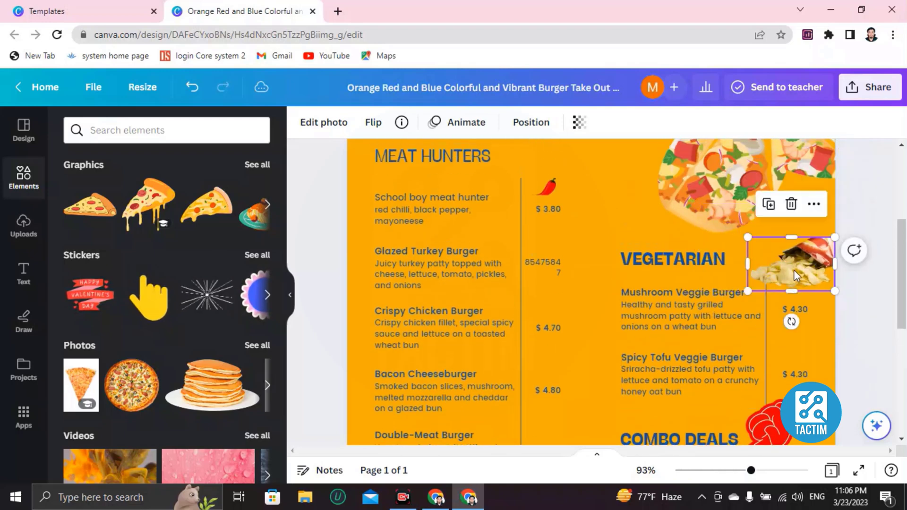
pyautogui.moveTo(793, 271); pyautogui.dragTo(758, 267)
pyautogui.scroll(-3, 613, 321)
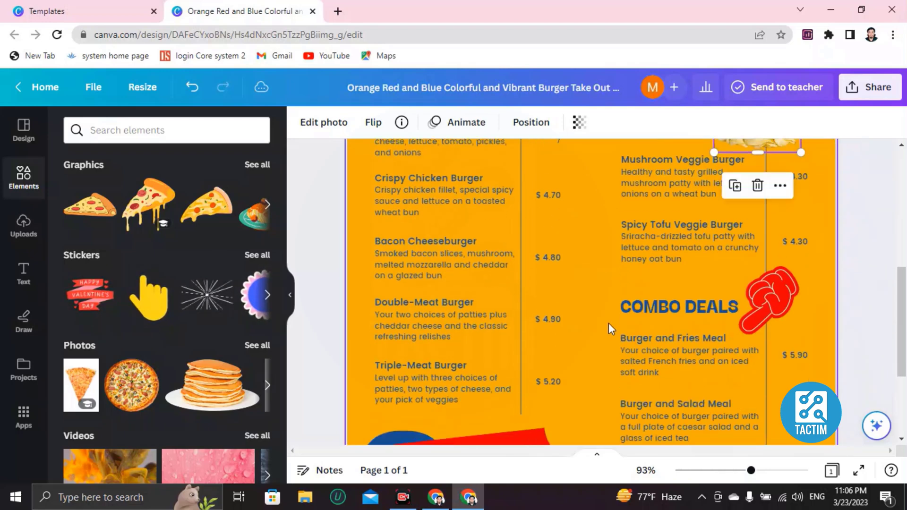
pyautogui.scroll(-4, 608, 323)
pyautogui.scroll(10, 559, 302)
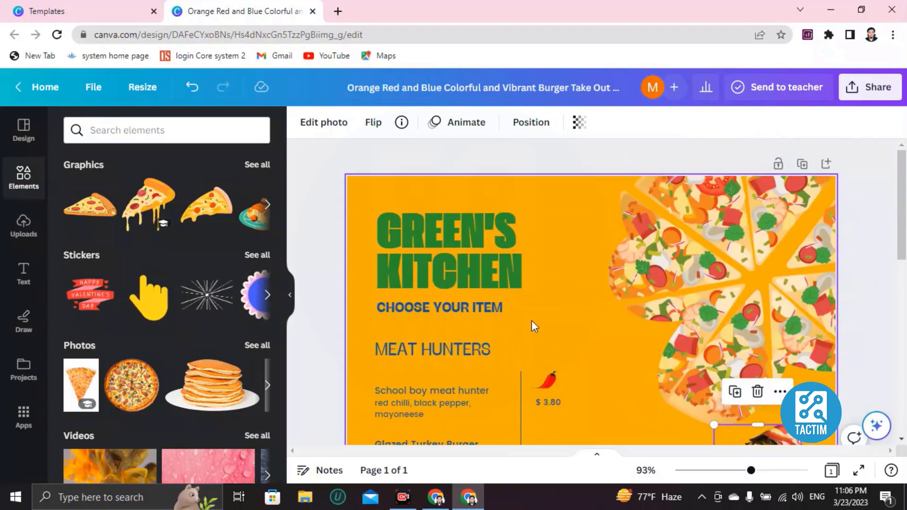
pyautogui.scroll(-4, 532, 326)
pyautogui.scroll(4, 533, 318)
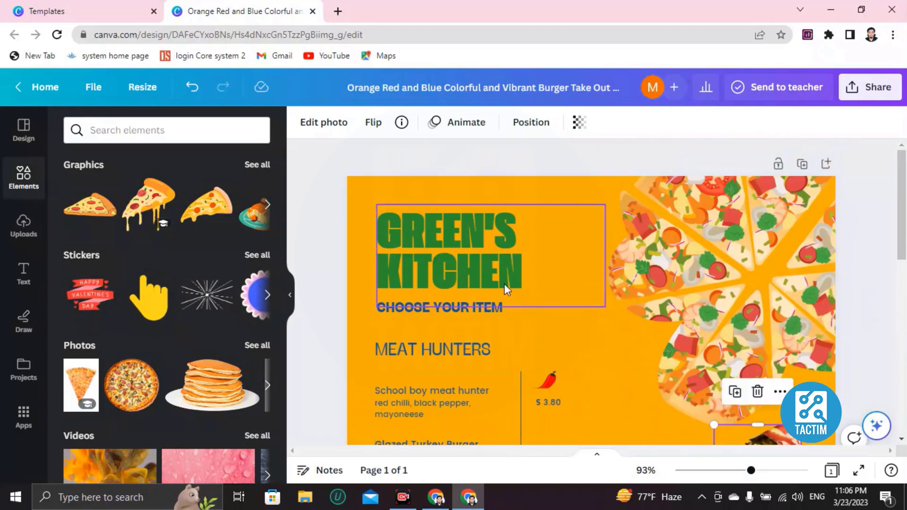
# Change the orange page background to the black-to-gold gradient from the Gradients colours.
pyautogui.click(354, 186)
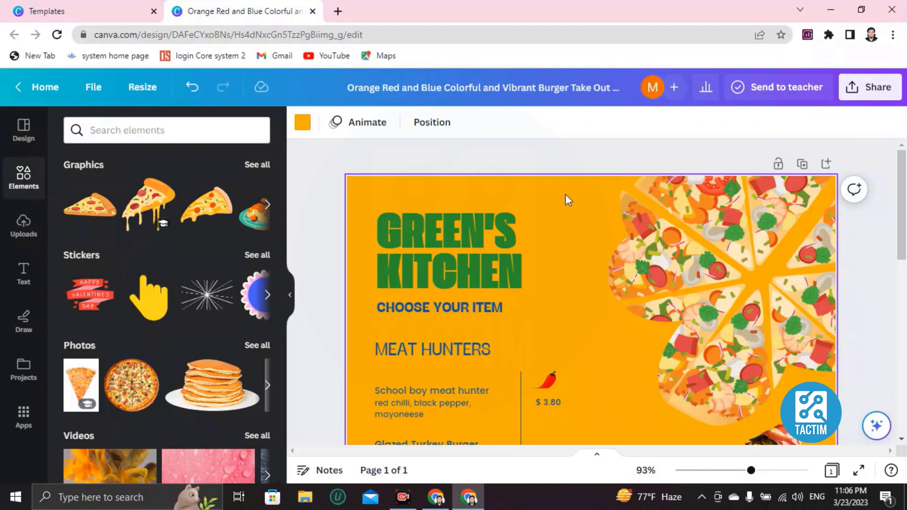
pyautogui.click(302, 124)
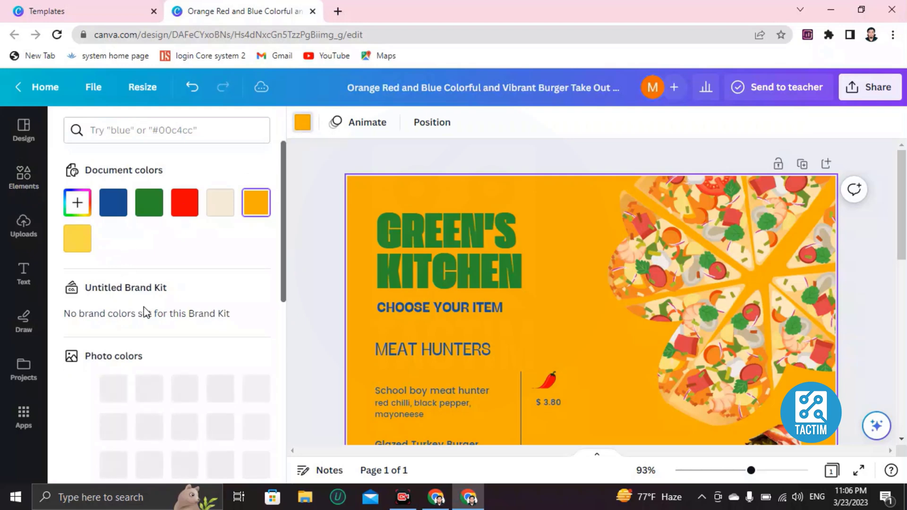
pyautogui.scroll(-1, 217, 189)
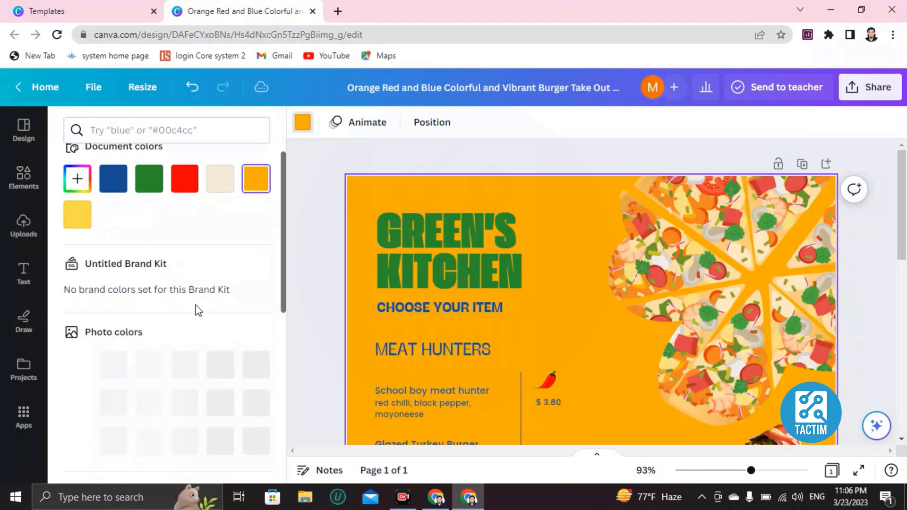
pyautogui.scroll(-6, 198, 310)
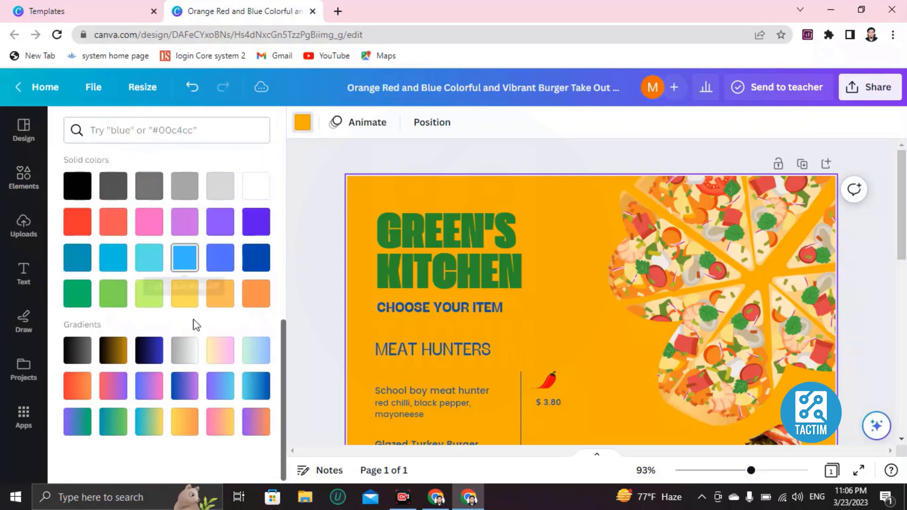
pyautogui.scroll(4, 197, 324)
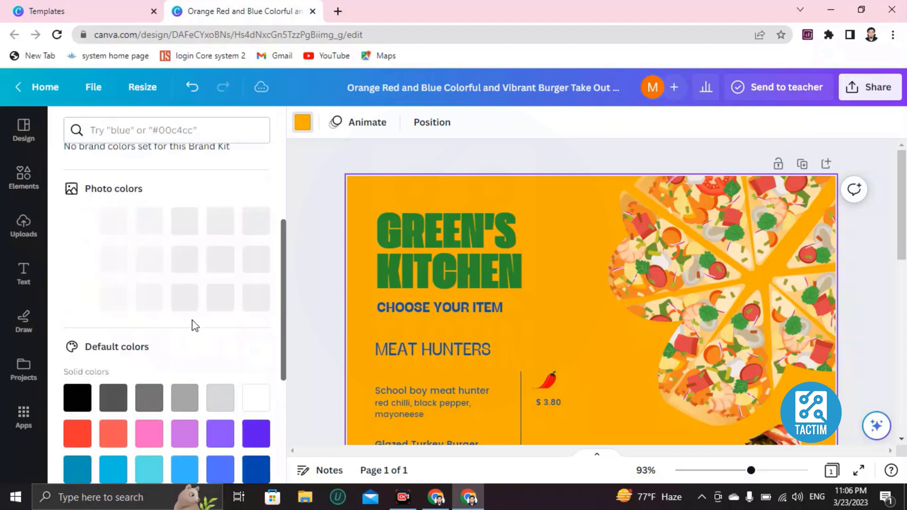
pyautogui.scroll(-4, 195, 325)
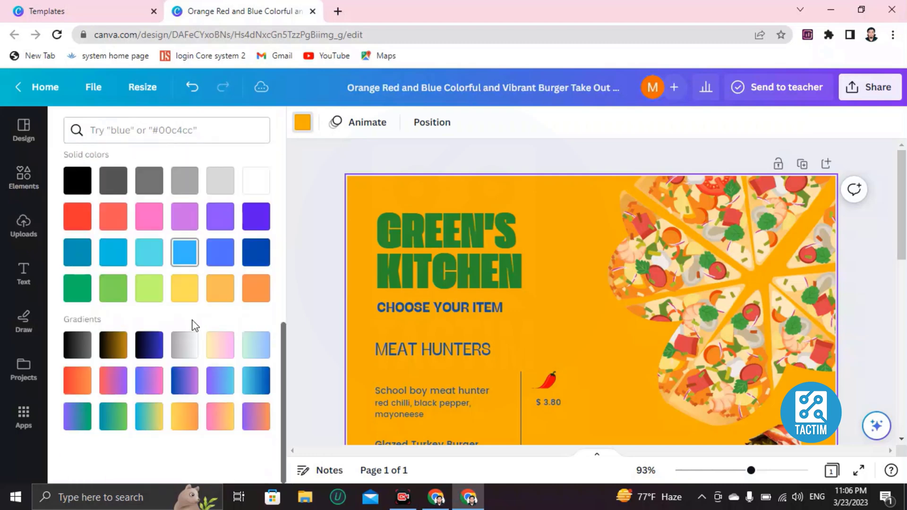
pyautogui.click(110, 352)
pyautogui.scroll(-10, 494, 324)
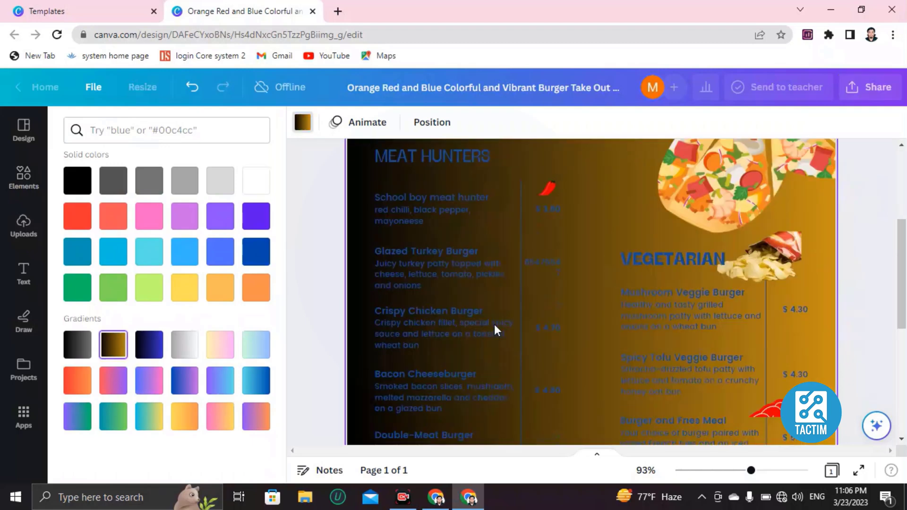
pyautogui.scroll(10, 493, 324)
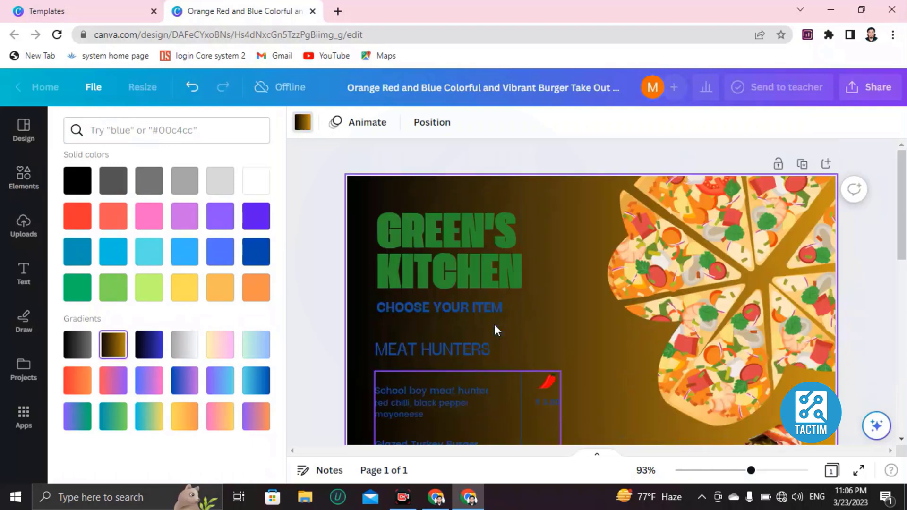
pyautogui.scroll(-12, 494, 324)
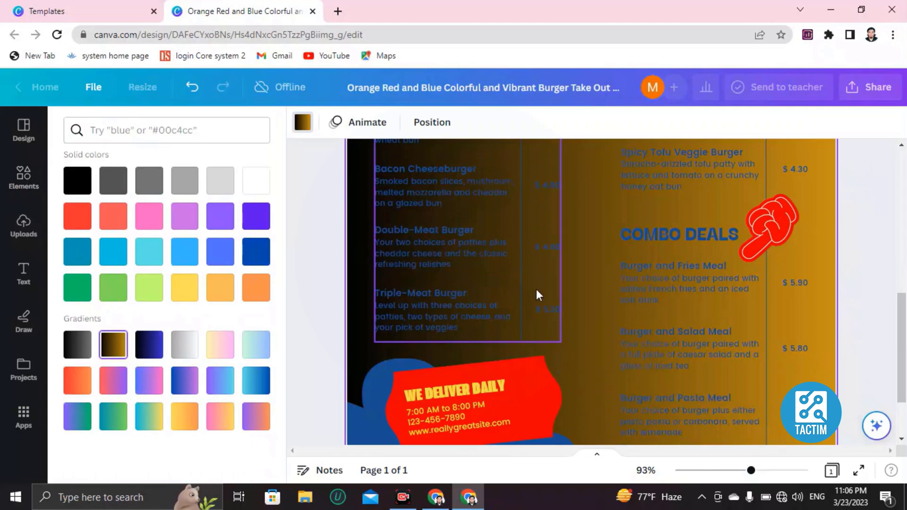
pyautogui.scroll(10, 536, 289)
pyautogui.scroll(-3, 520, 293)
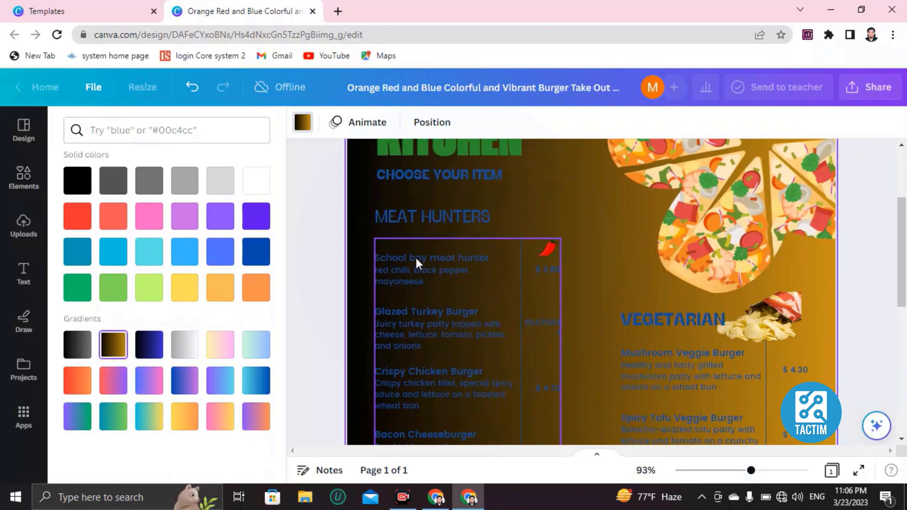
# Colour the MEAT HUNTER heading text red using the Document colors swatch.
pyautogui.click(419, 215)
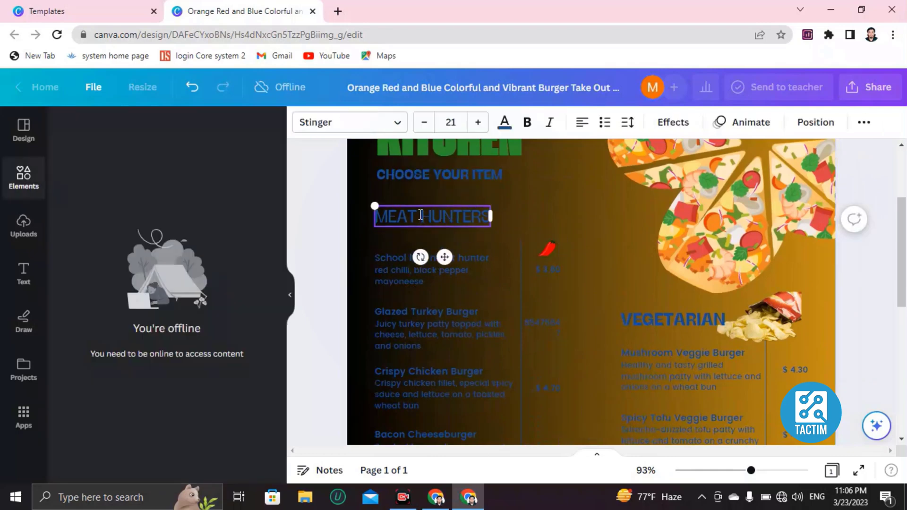
pyautogui.doubleClick(420, 215)
pyautogui.click(472, 219)
pyautogui.moveTo(481, 215); pyautogui.dragTo(379, 215)
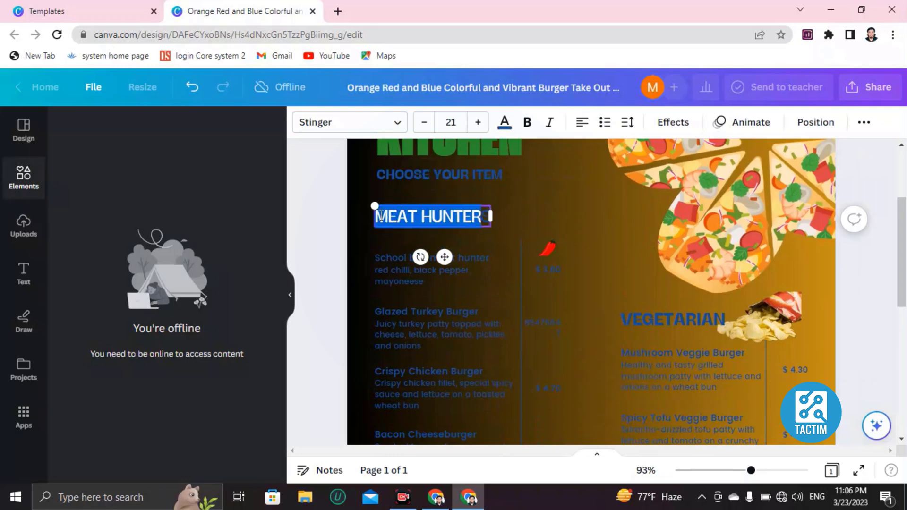
pyautogui.click(505, 122)
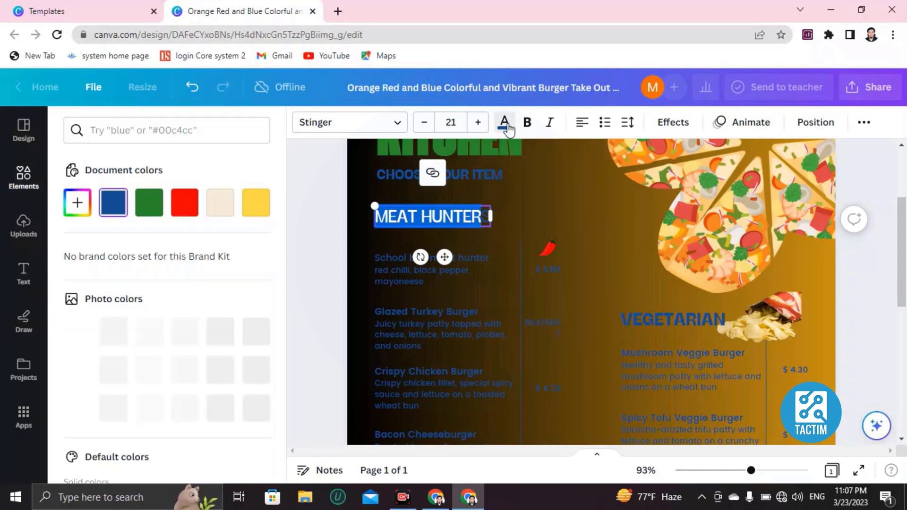
pyautogui.click(179, 212)
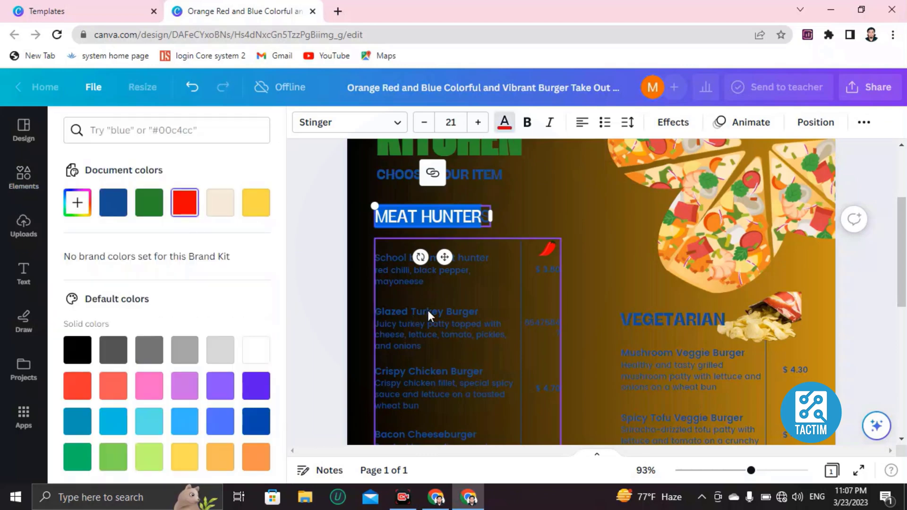
pyautogui.click(427, 311)
pyautogui.scroll(-6, 453, 321)
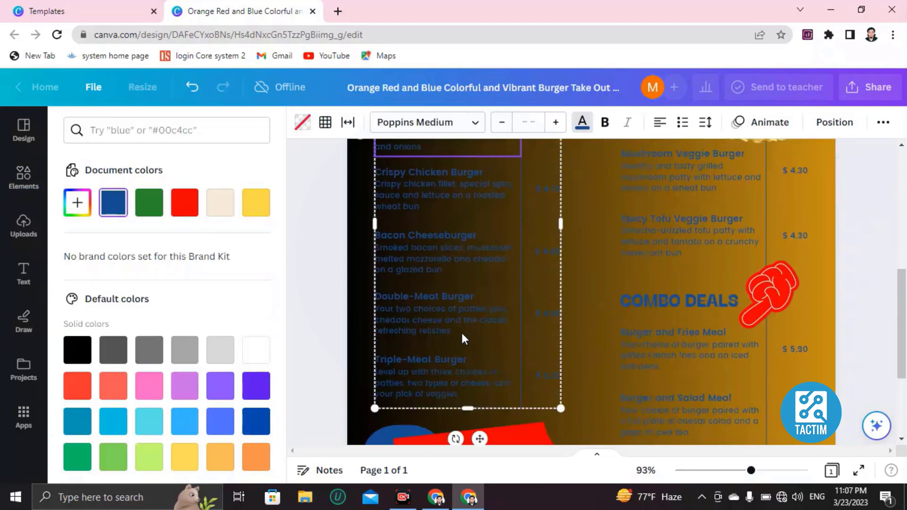
# Delete the phone line and 'to 8:00 PM' from the We Deliver Daily text box.
pyautogui.scroll(5, 551, 274)
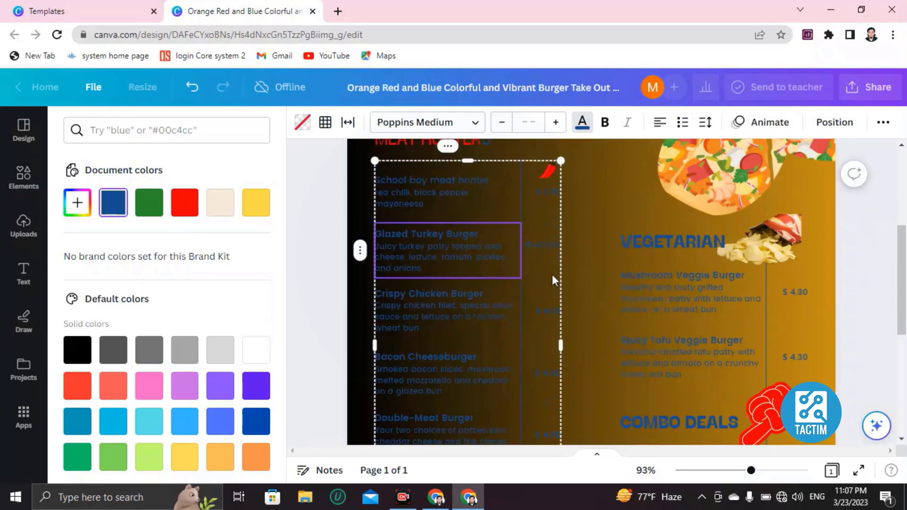
pyautogui.scroll(4, 553, 275)
pyautogui.scroll(-9, 548, 293)
pyautogui.scroll(-1, 543, 309)
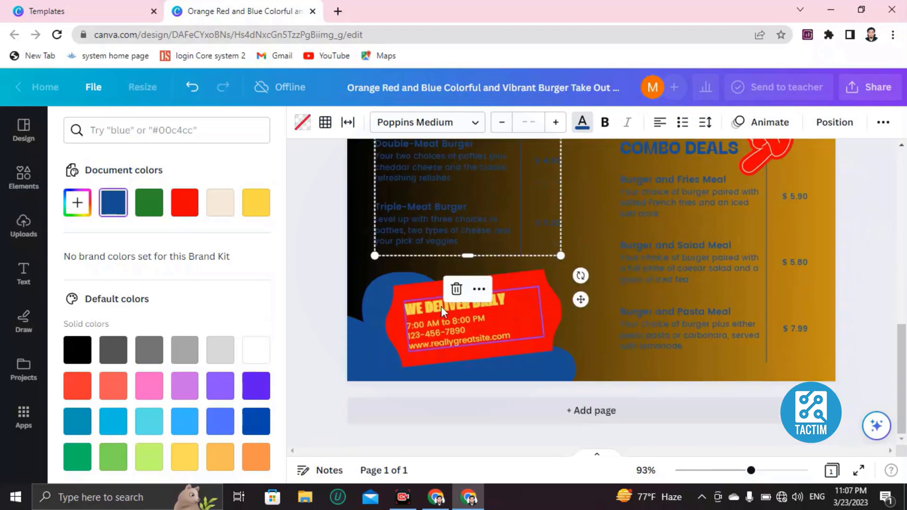
pyautogui.click(441, 306)
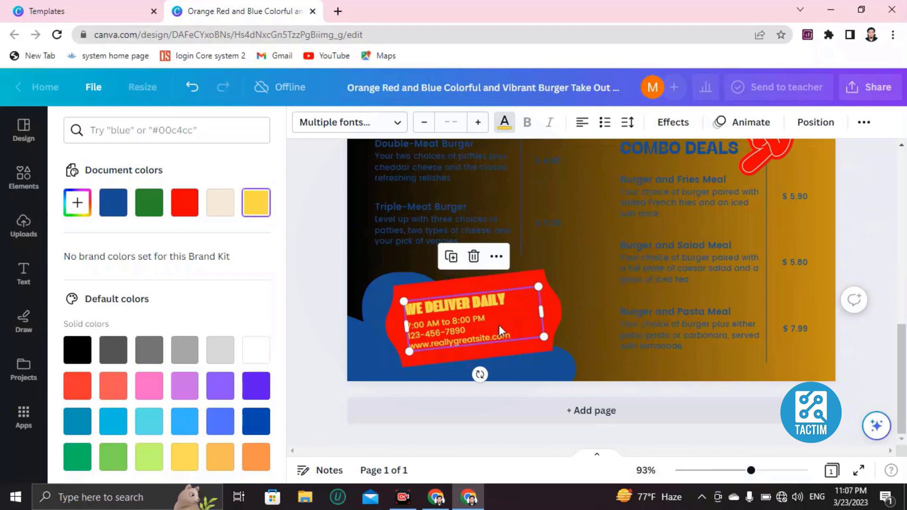
pyautogui.doubleClick(517, 327)
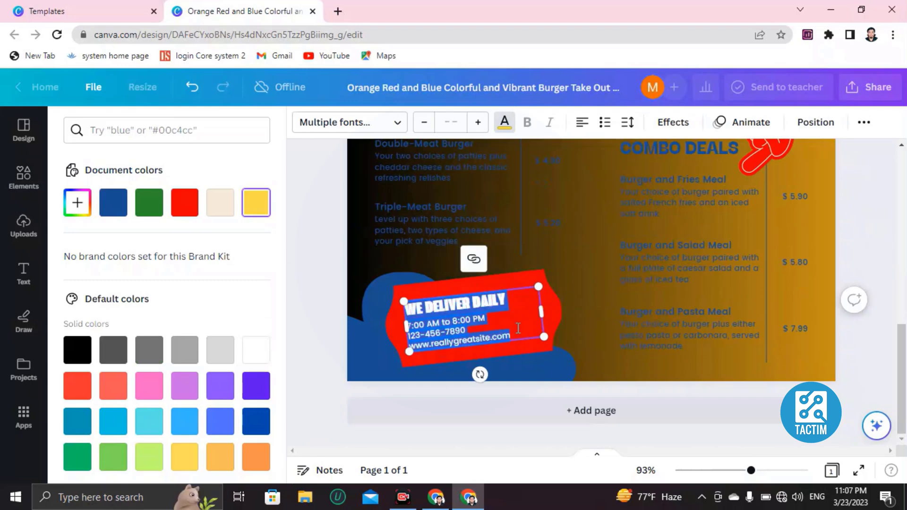
pyautogui.click(517, 327)
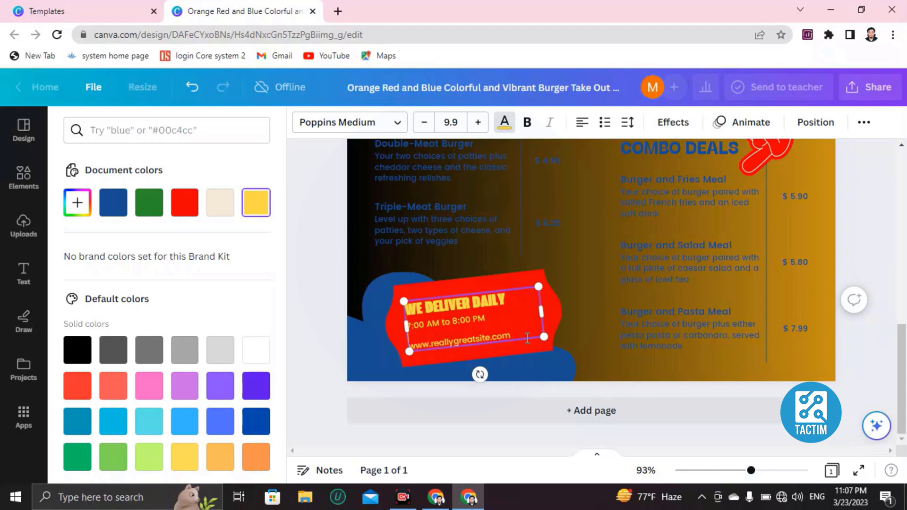
pyautogui.press('BackSpace')
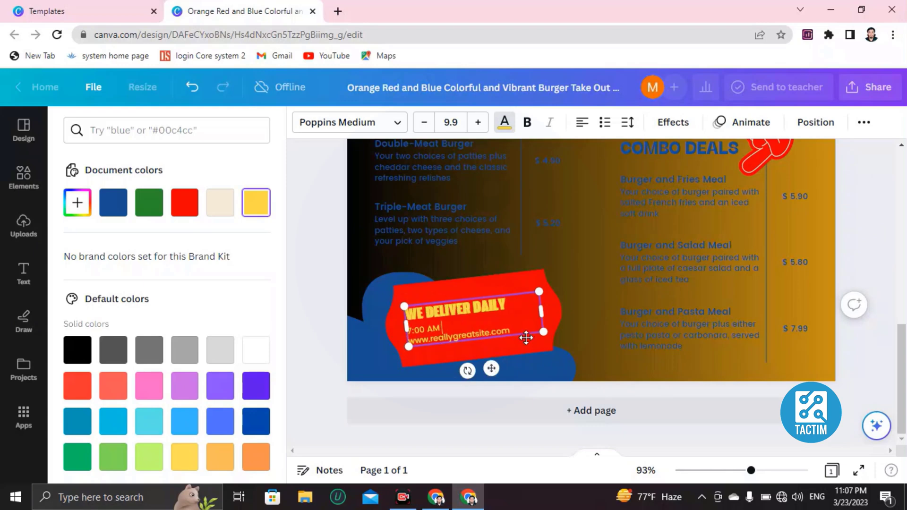
pyautogui.write('390ru9jewpnd')
pyautogui.press('Tab')
# Dismiss the text colour choices and zoom the browser page out.
pyautogui.scroll(4, 532, 344)
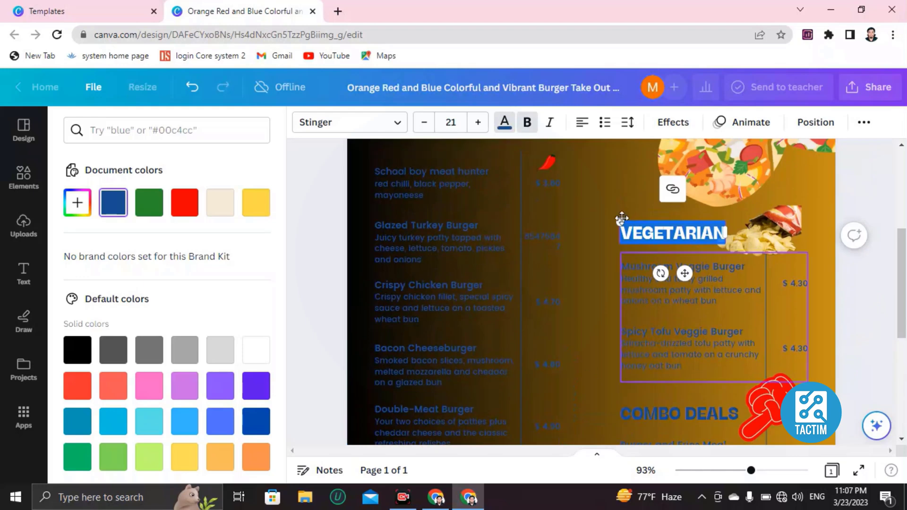
pyautogui.scroll(5, 552, 335)
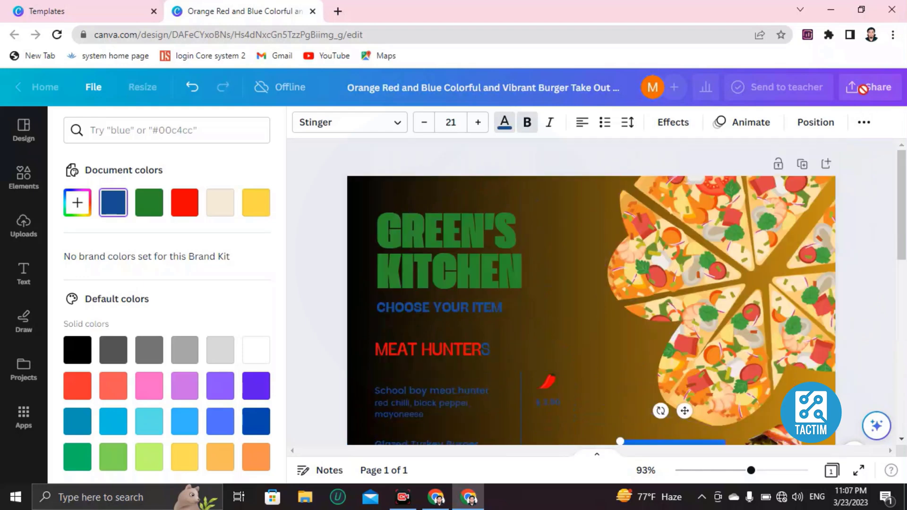
pyautogui.scroll(-3, 807, 203)
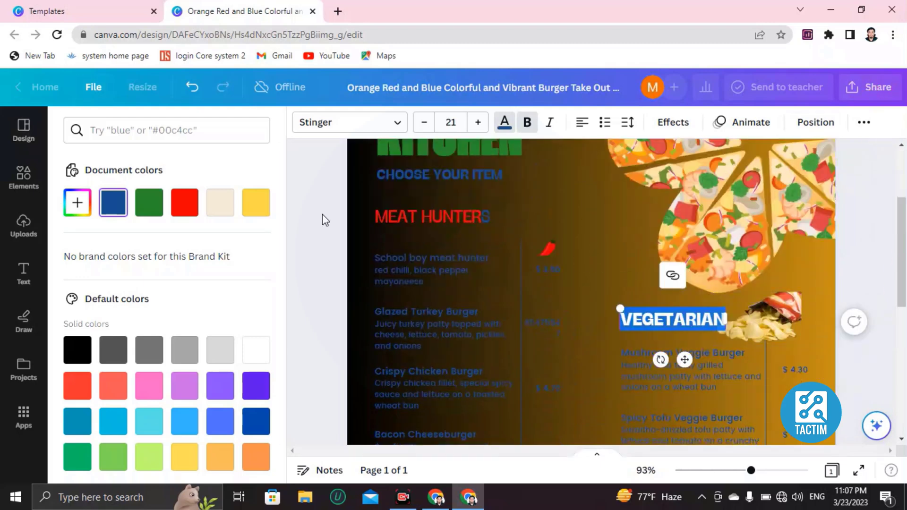
pyautogui.click(301, 265)
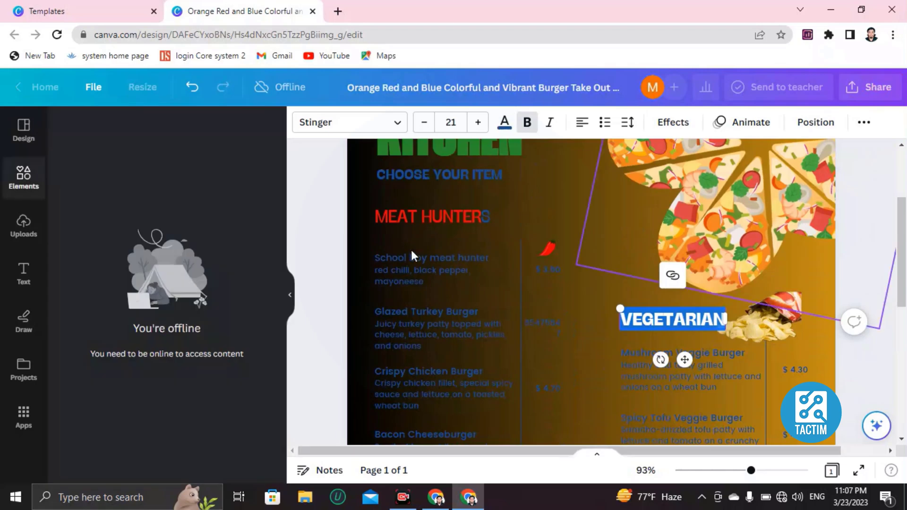
pyautogui.hotkey('ctrl', '-')
# Reconnect the computer to the internet through the Windows network flyout so Canva loads again.
pyautogui.scroll(-4, 410, 255)
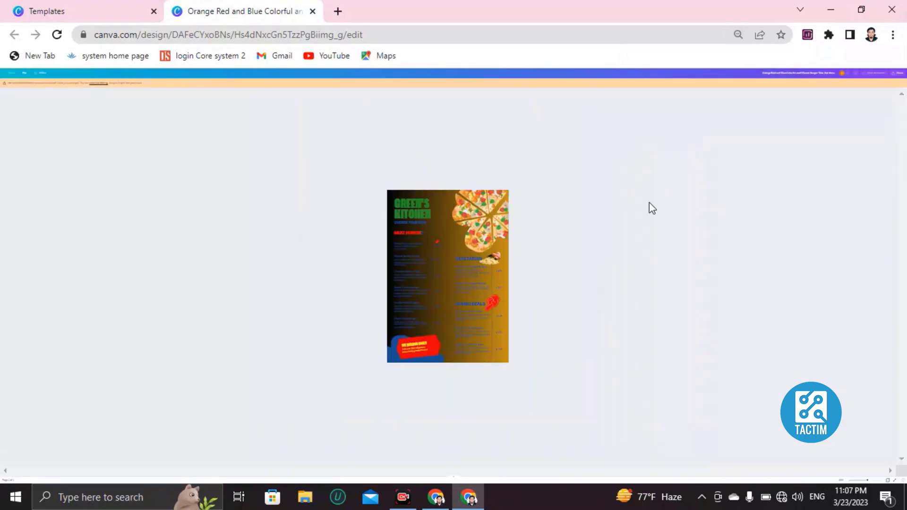
pyautogui.scroll(5, 463, 259)
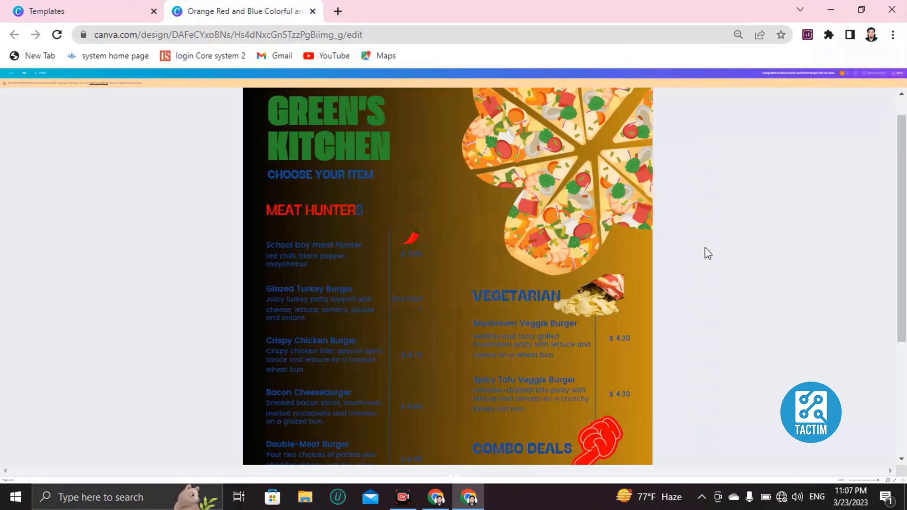
pyautogui.click(782, 498)
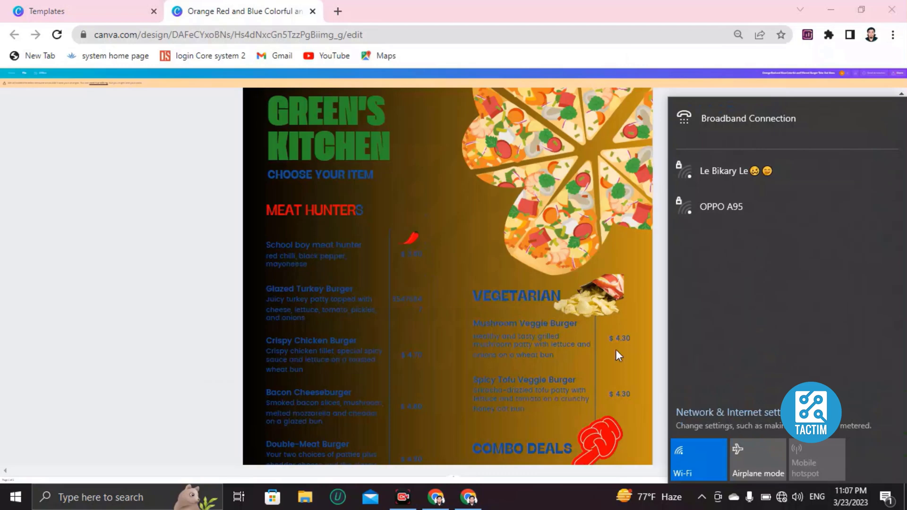
pyautogui.click(633, 477)
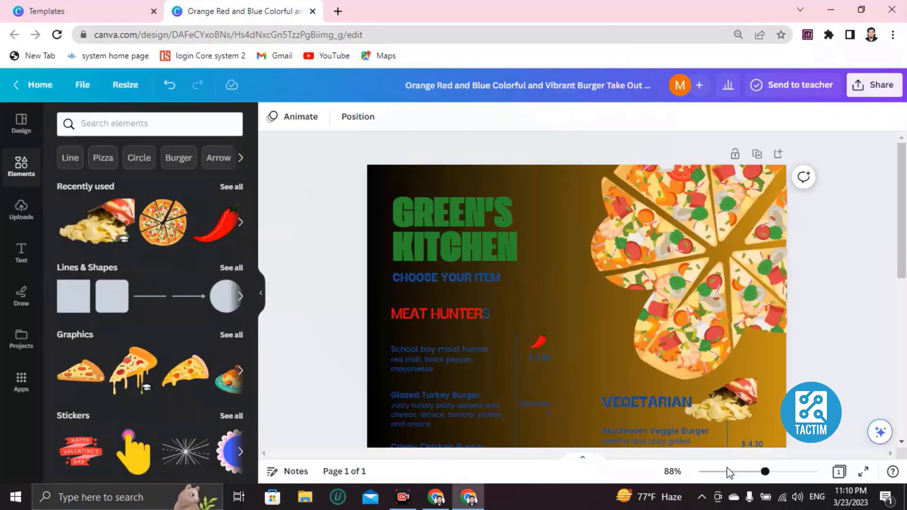
# Send an edit invitation for the menu design to a collaborator's e-mail address.
pyautogui.click(691, 345)
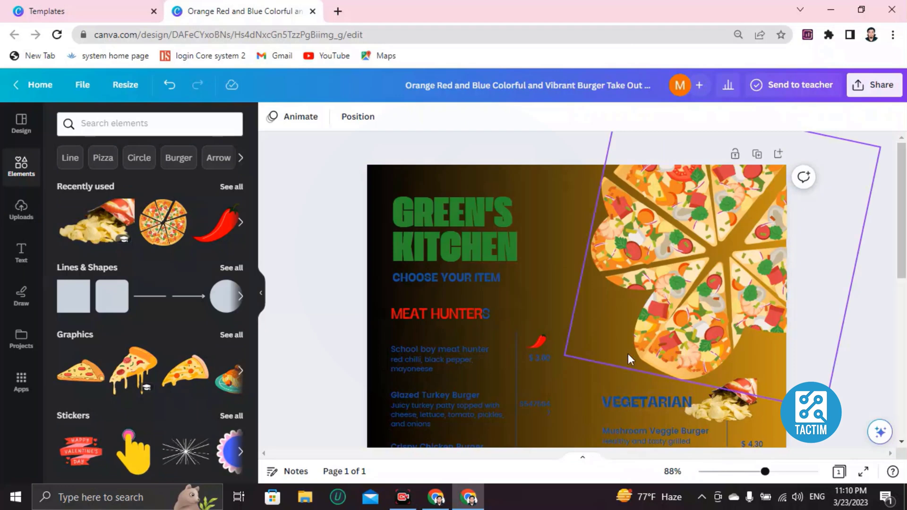
pyautogui.click(844, 144)
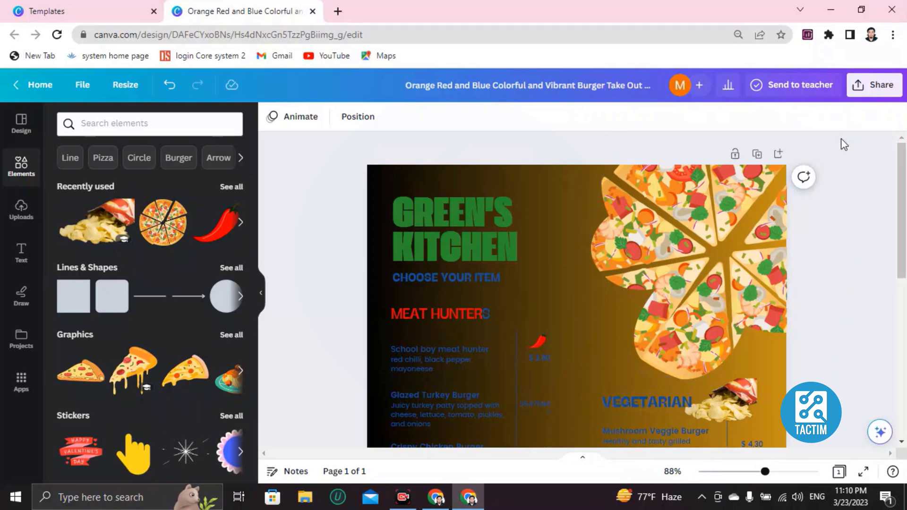
pyautogui.click(868, 91)
pyautogui.scroll(-2, 735, 310)
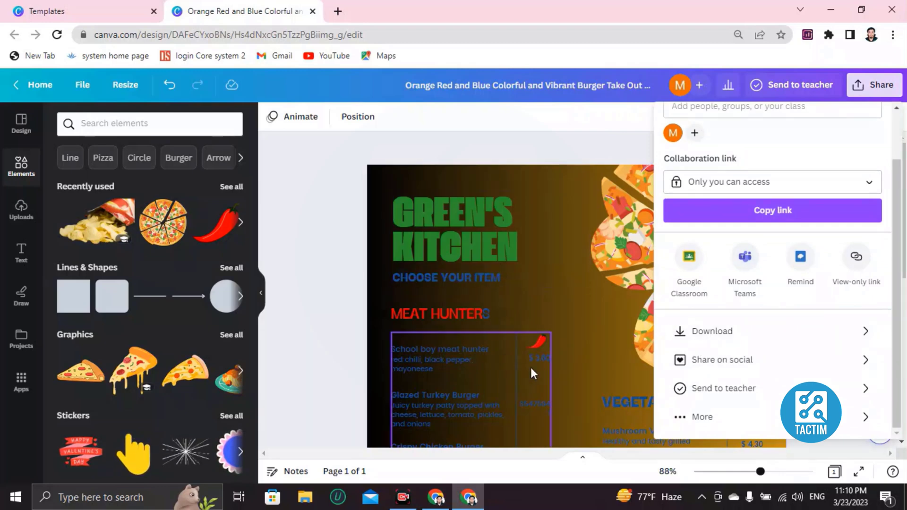
pyautogui.scroll(2, 718, 330)
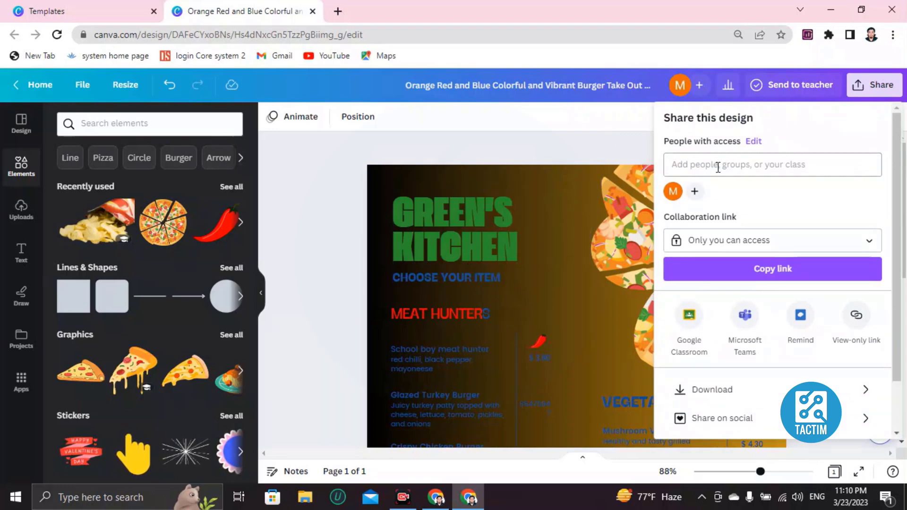
pyautogui.click(696, 165)
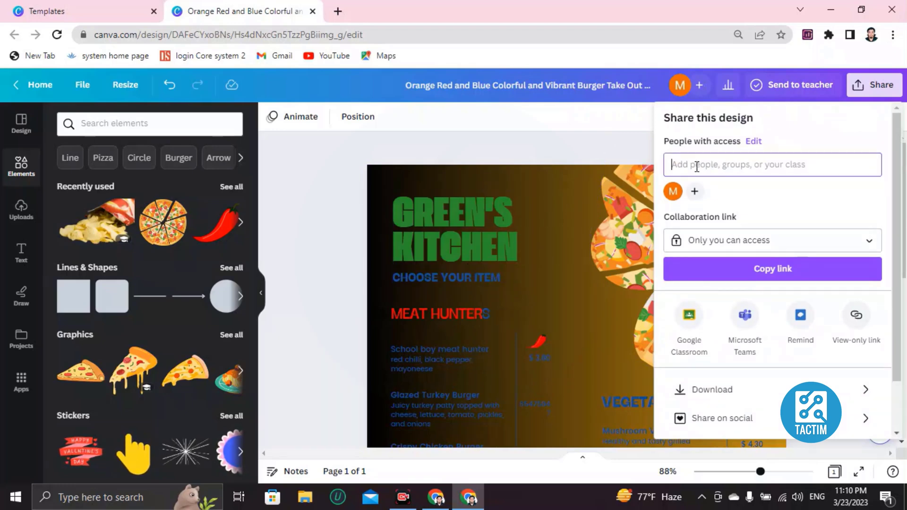
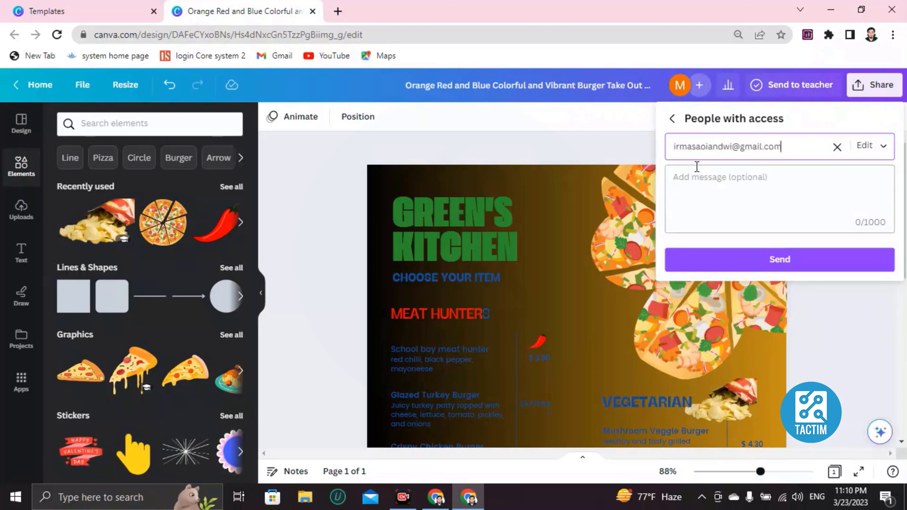
pyautogui.click(767, 259)
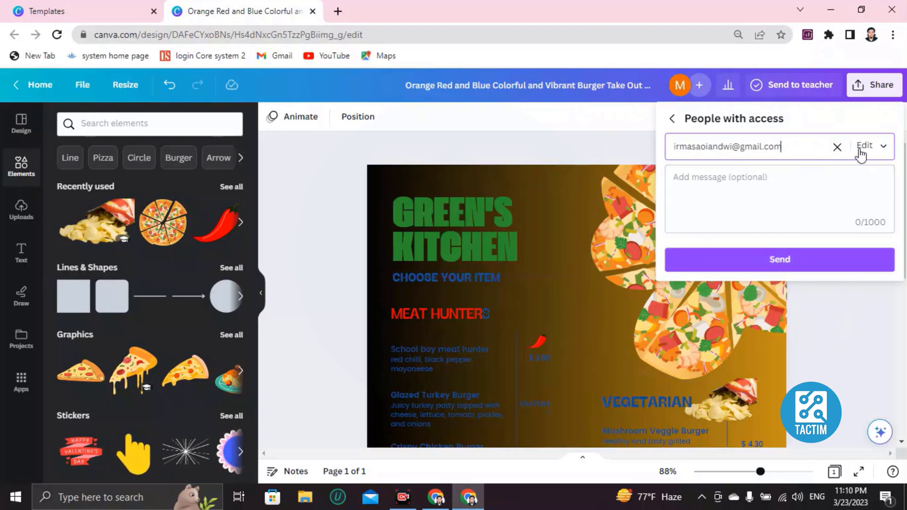
# Review the list of people with access, then close the Share panel.
pyautogui.click(837, 146)
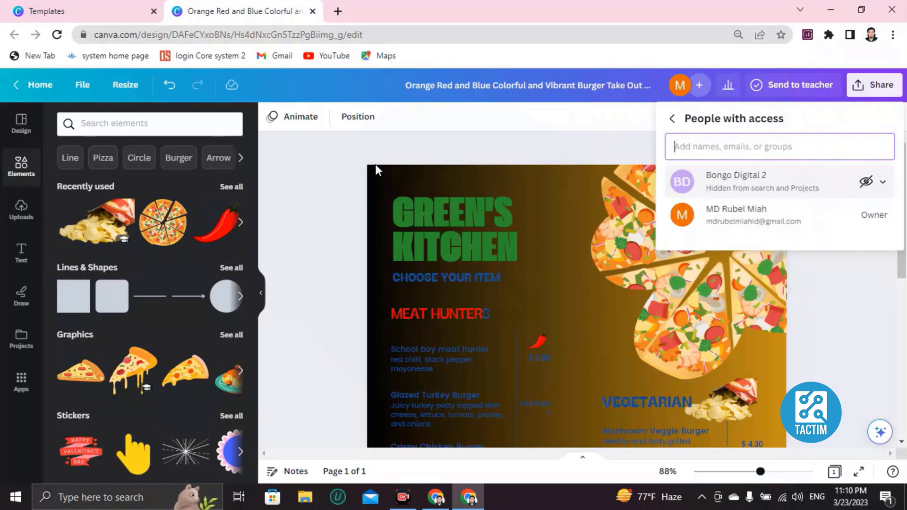
pyautogui.click(304, 179)
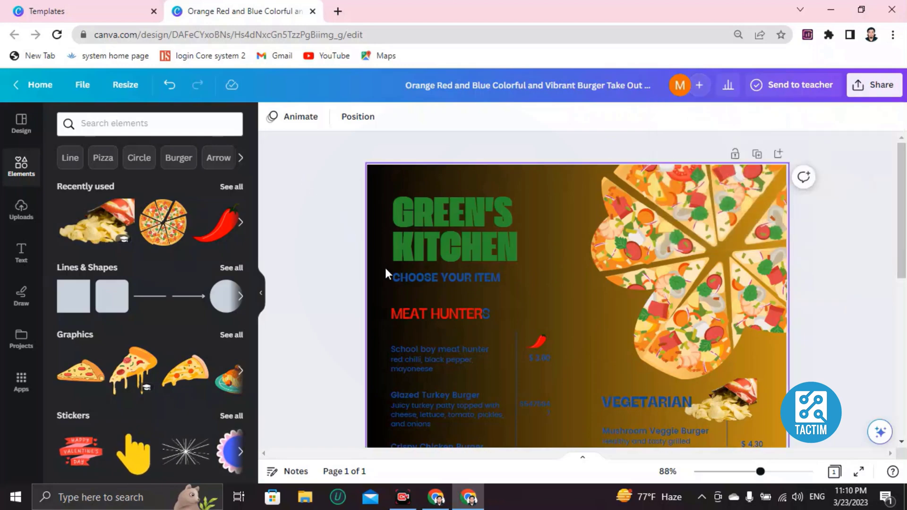
pyautogui.scroll(-5, 466, 322)
pyautogui.scroll(5, 466, 325)
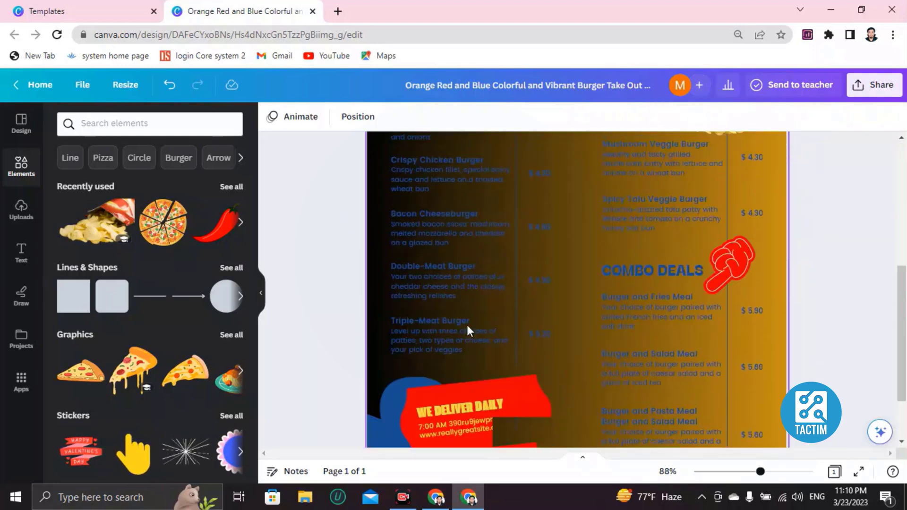